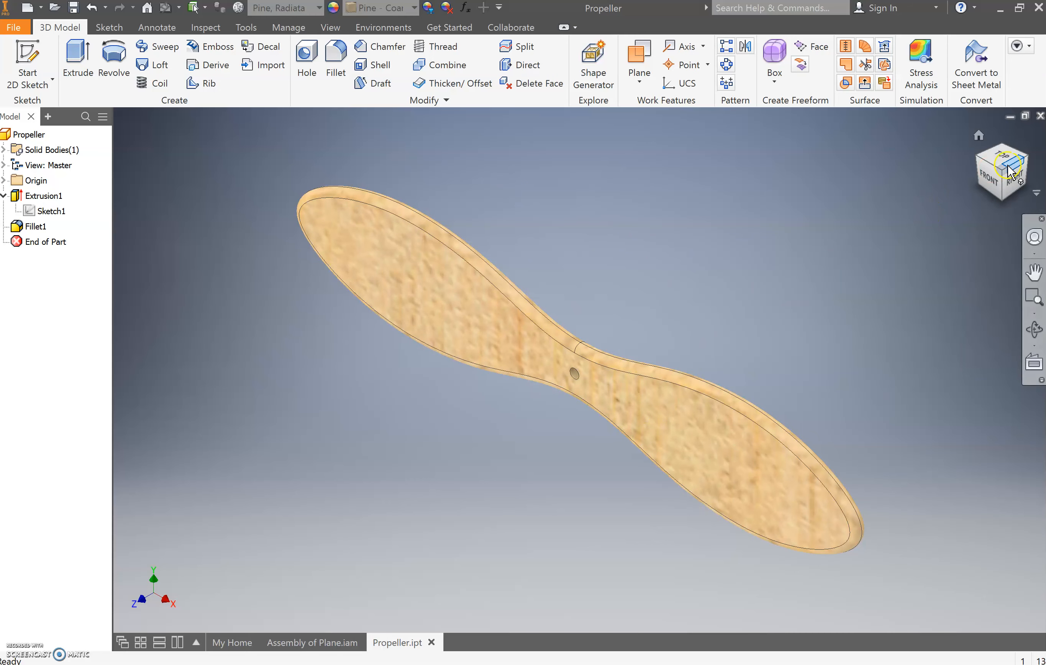
mouse_move(1000, 167)
mouse_down()
mouse_move(678, 180)
mouse_move(647, 192)
mouse_up()
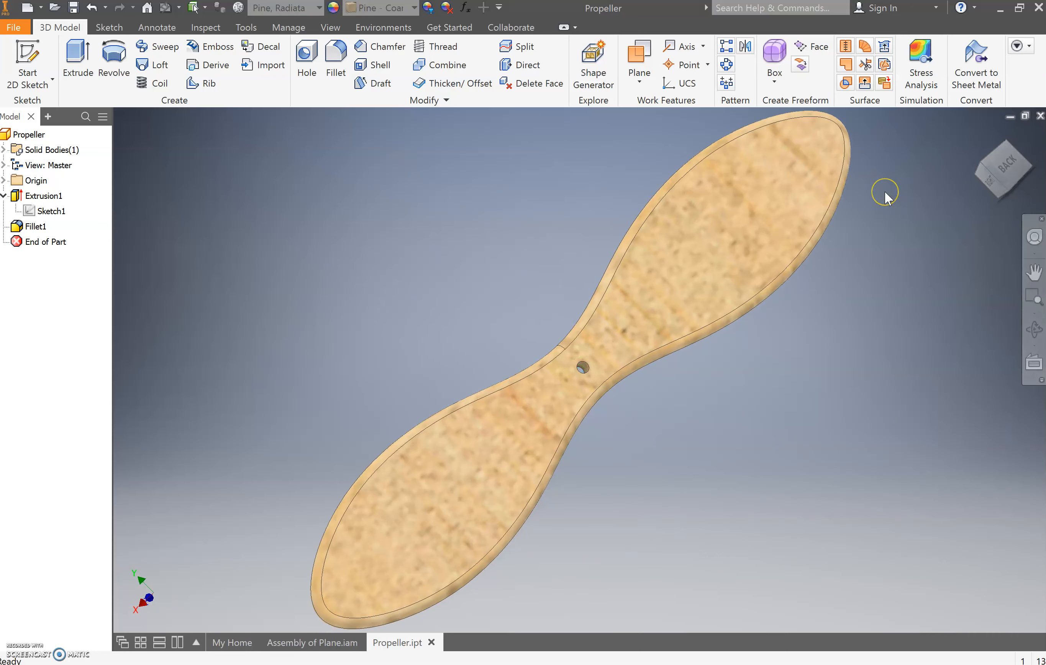
click(866, 216)
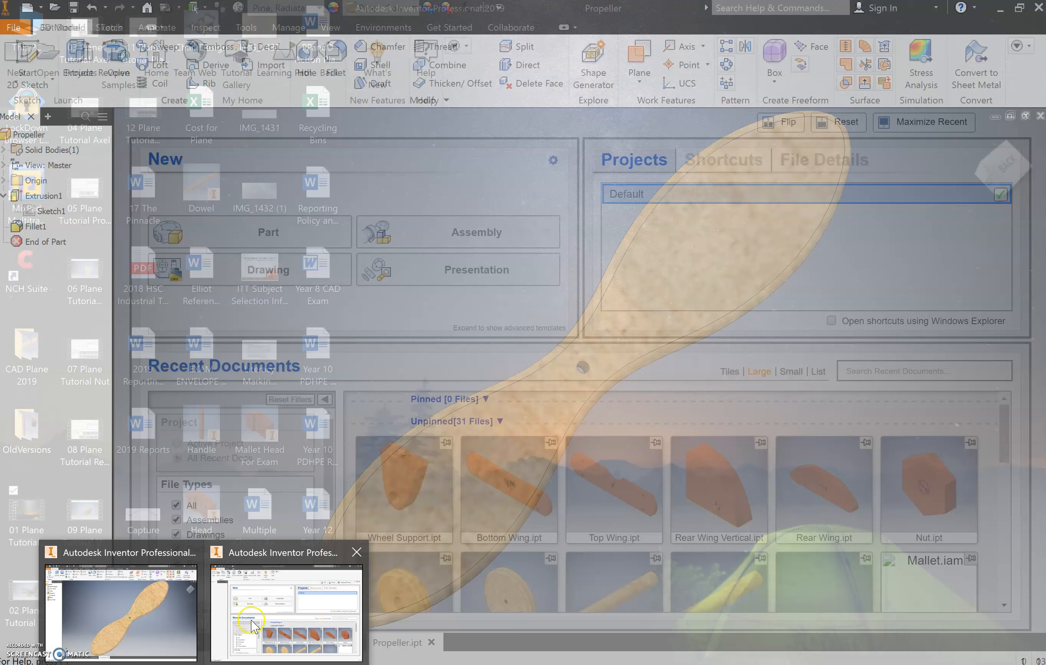
- Create a new part in the second Inventor window and start a 2D sketch on the front XY plane
click(253, 624)
click(263, 233)
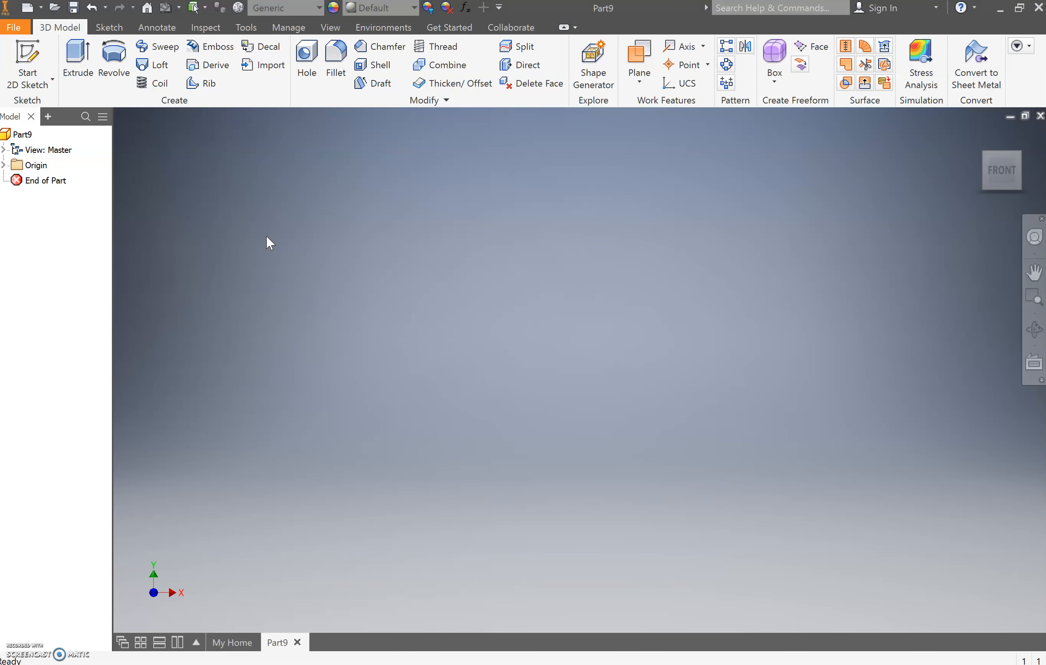
click(50, 55)
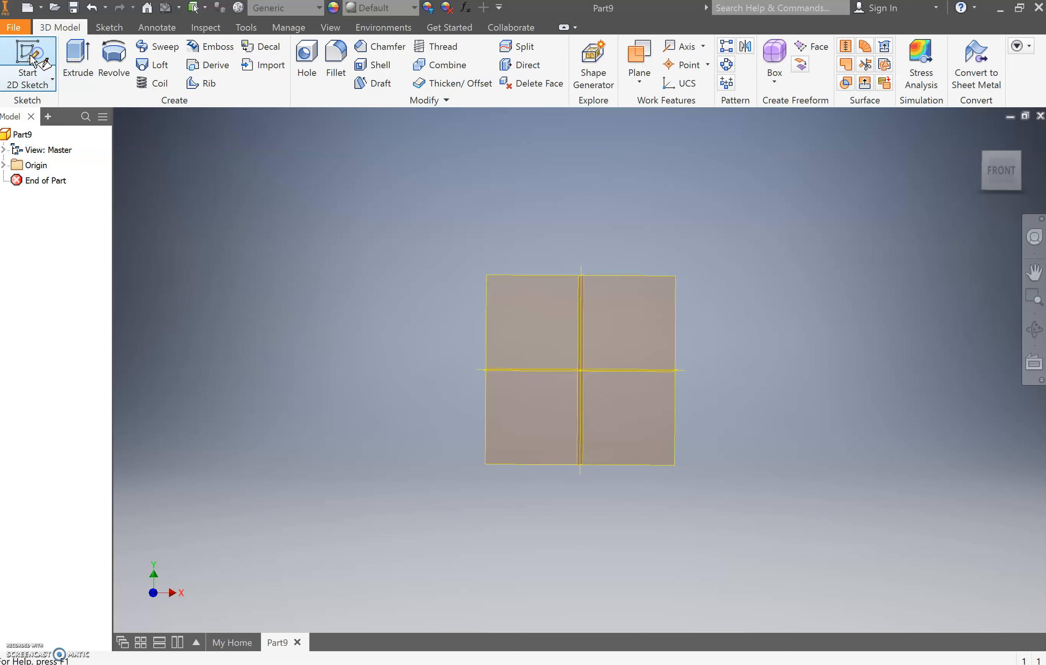
click(454, 372)
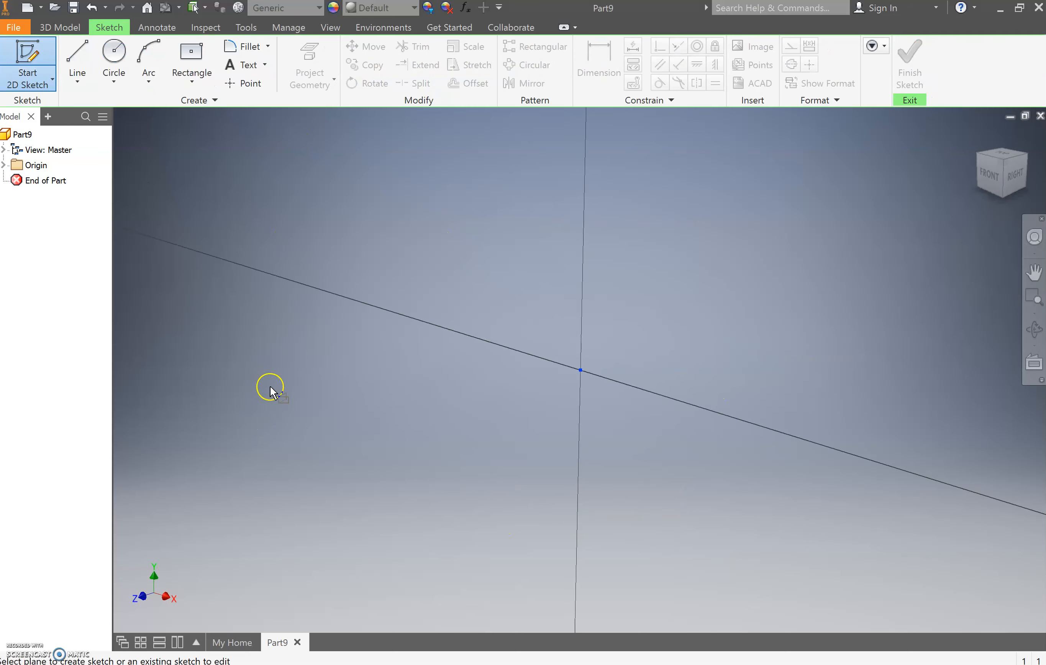
- Draw a 94 mm horizontal line running left from the origin
click(89, 59)
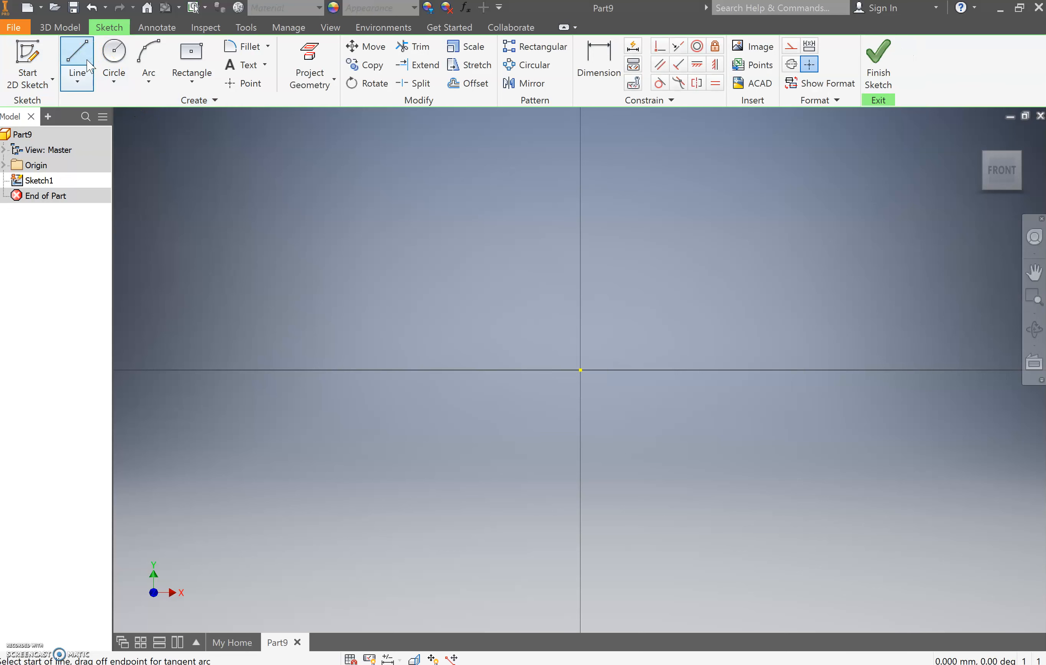
click(583, 369)
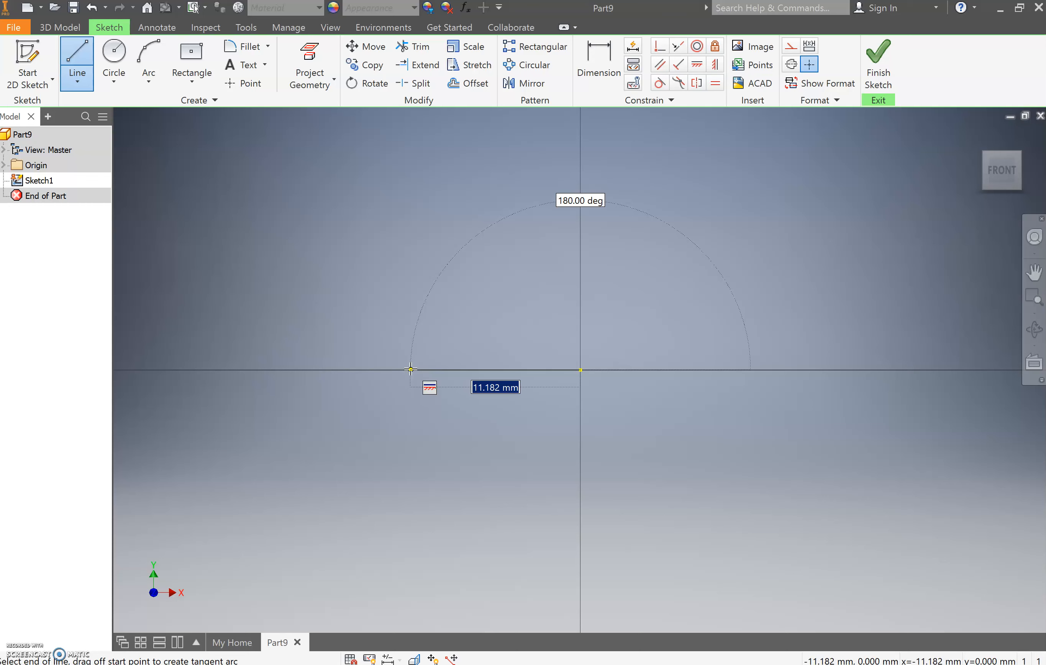
text(9)
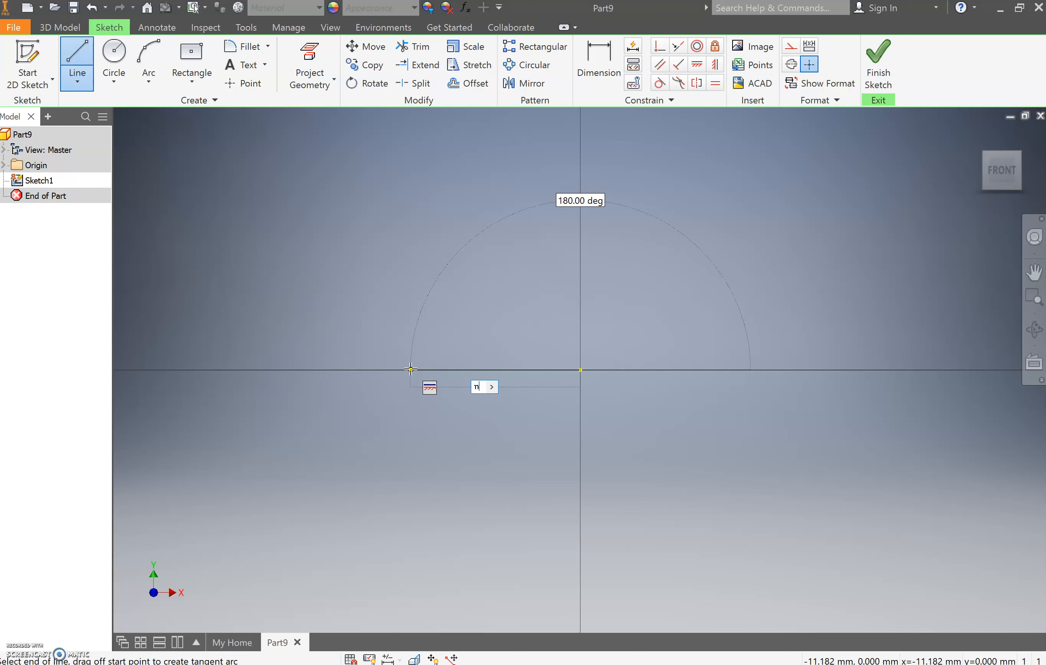
key(Return)
scroll(472, 383, down, 3)
scroll(556, 411, down, 3)
scroll(403, 401, up, 3)
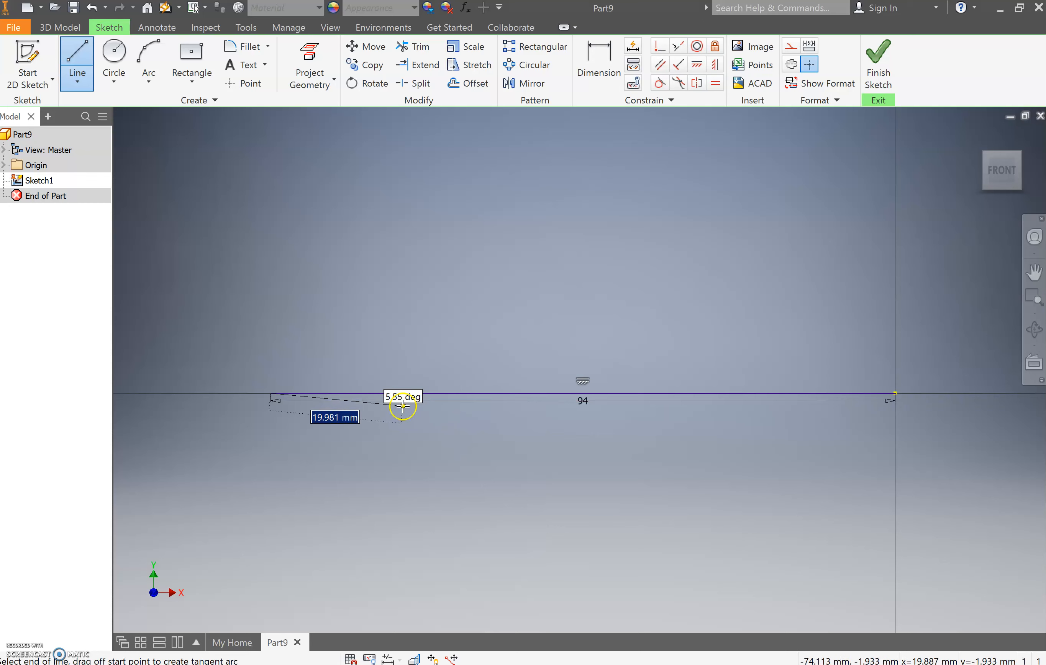
scroll(403, 407, up, 2)
scroll(403, 407, down, 2)
key(Escape)
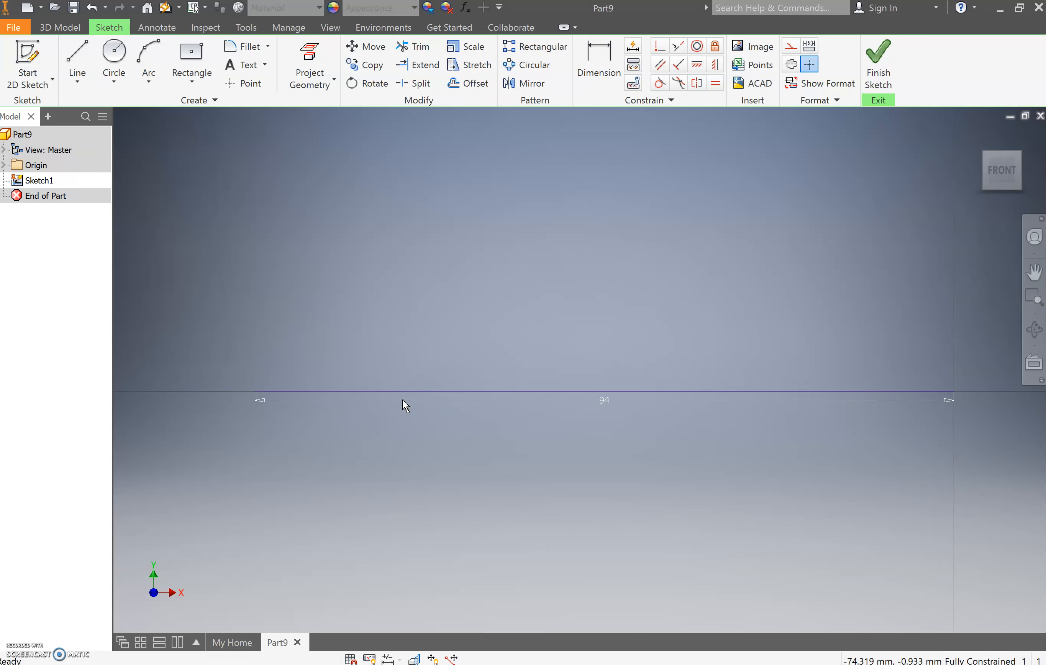
- Draw an 8 mm vertical line upward from the origin end of the baseline
click(75, 58)
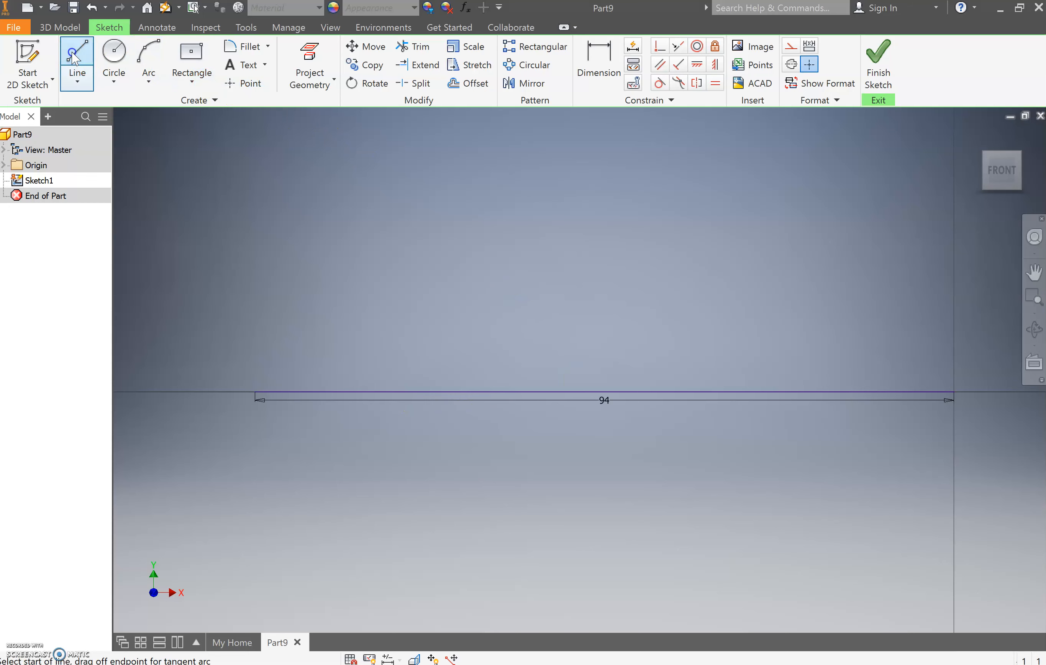
click(953, 392)
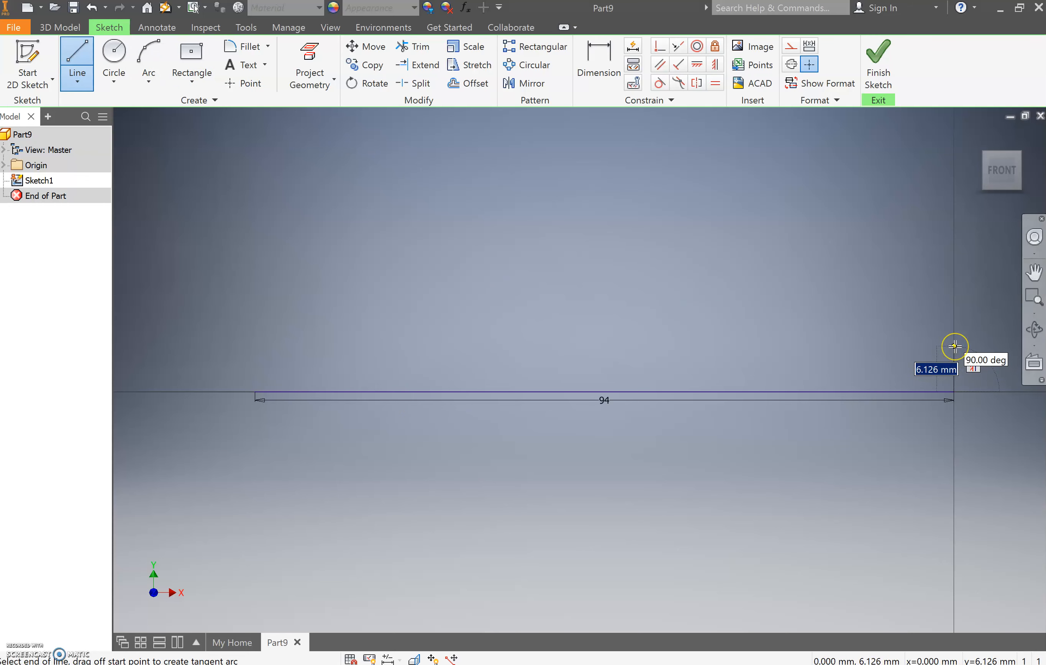
text(8)
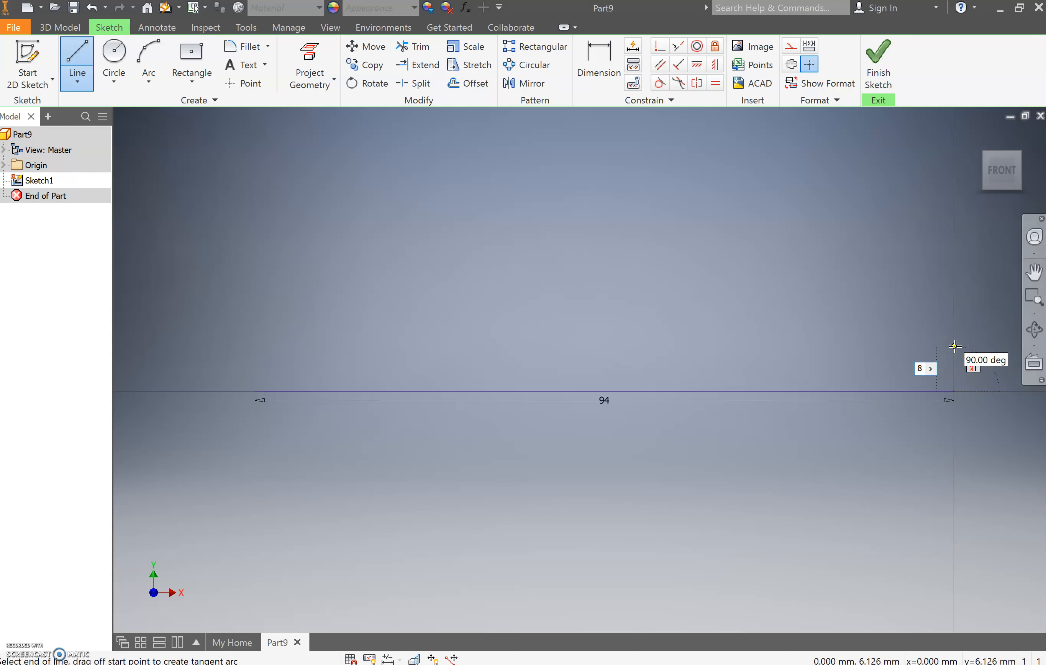
key(Return)
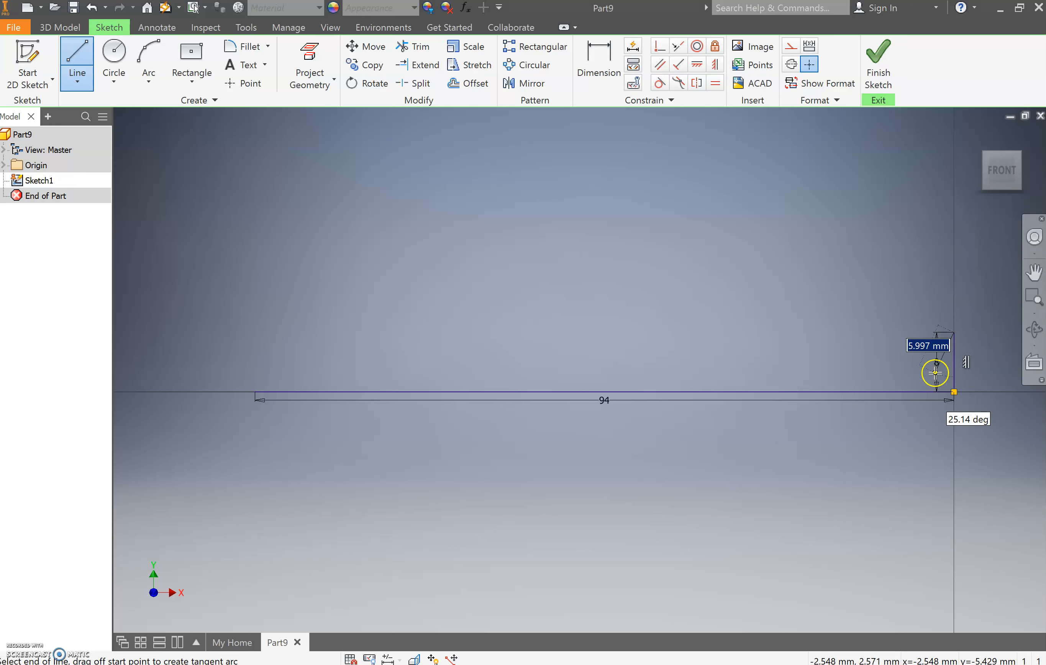
key(Escape)
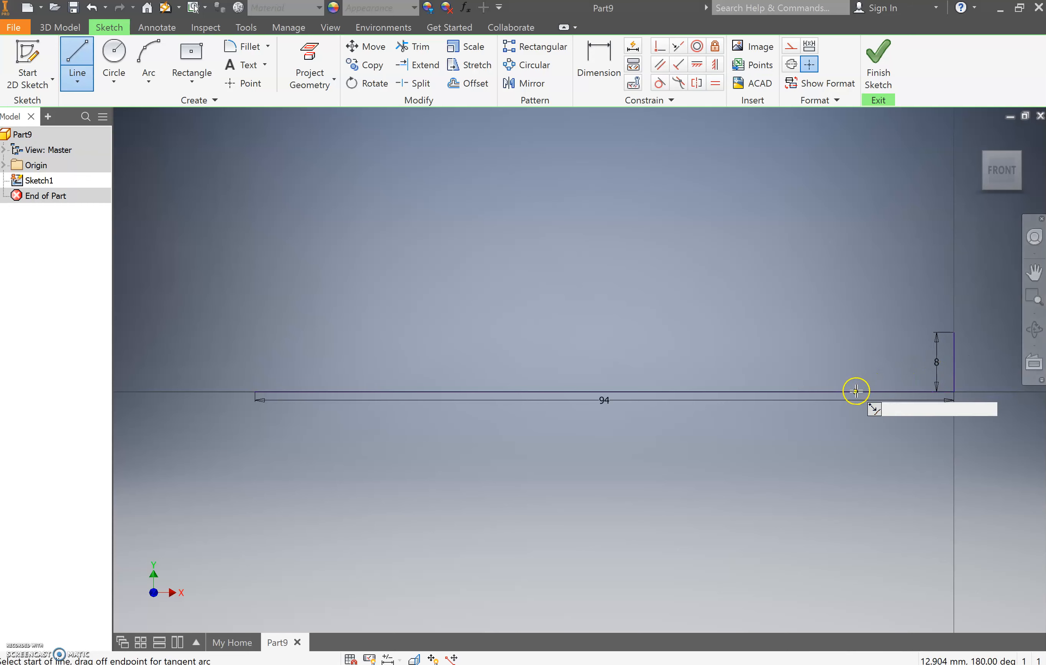
- Draw an 11 mm vertical line upward from the baseline, about 14 mm left of the origin
click(852, 393)
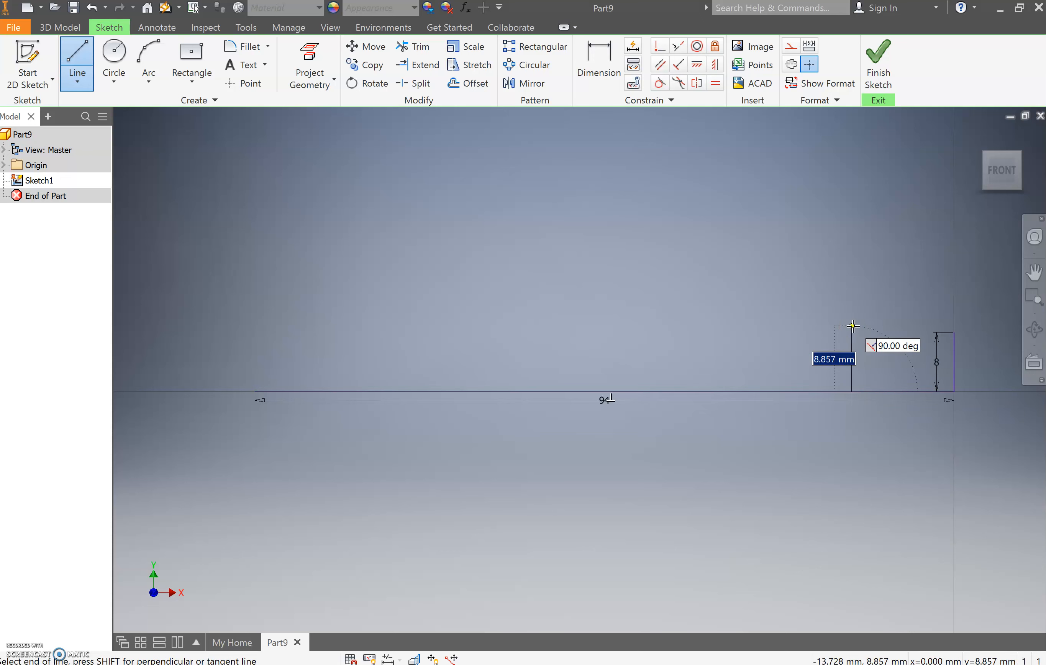
text(11)
key(Return)
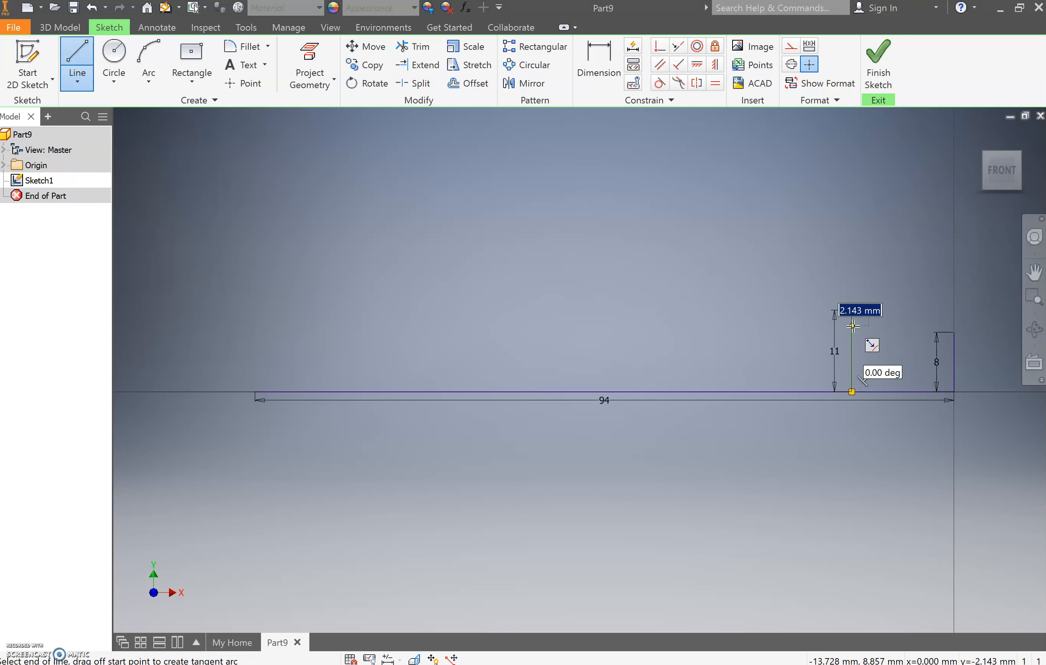
key(Escape)
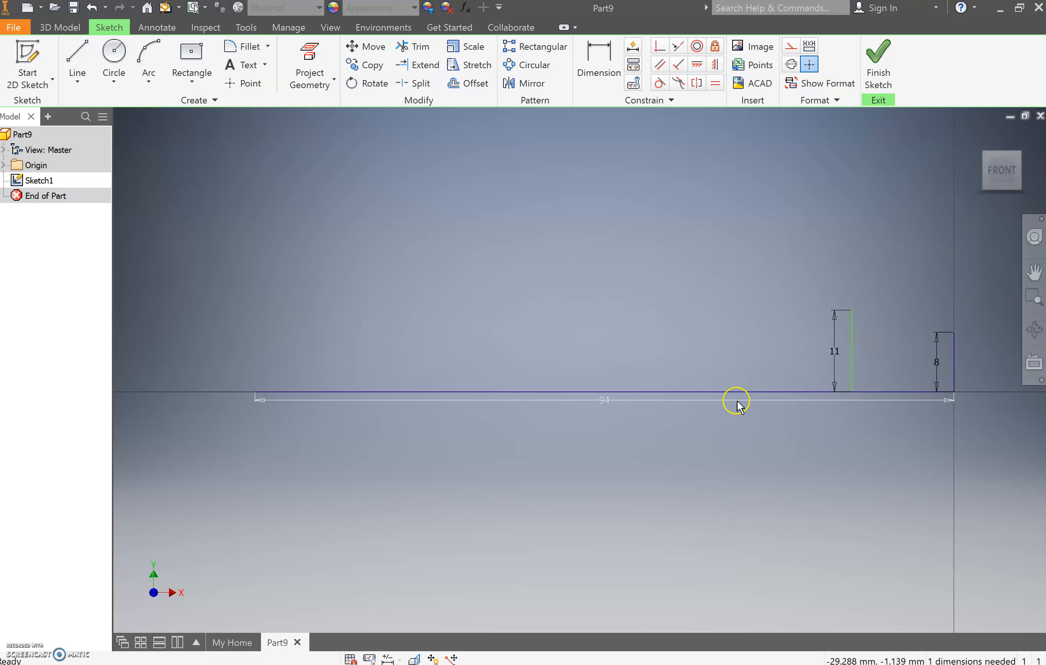
- Draw a 16 mm vertical line upward from the baseline, about 31 mm left of the origin
key(l)
click(724, 392)
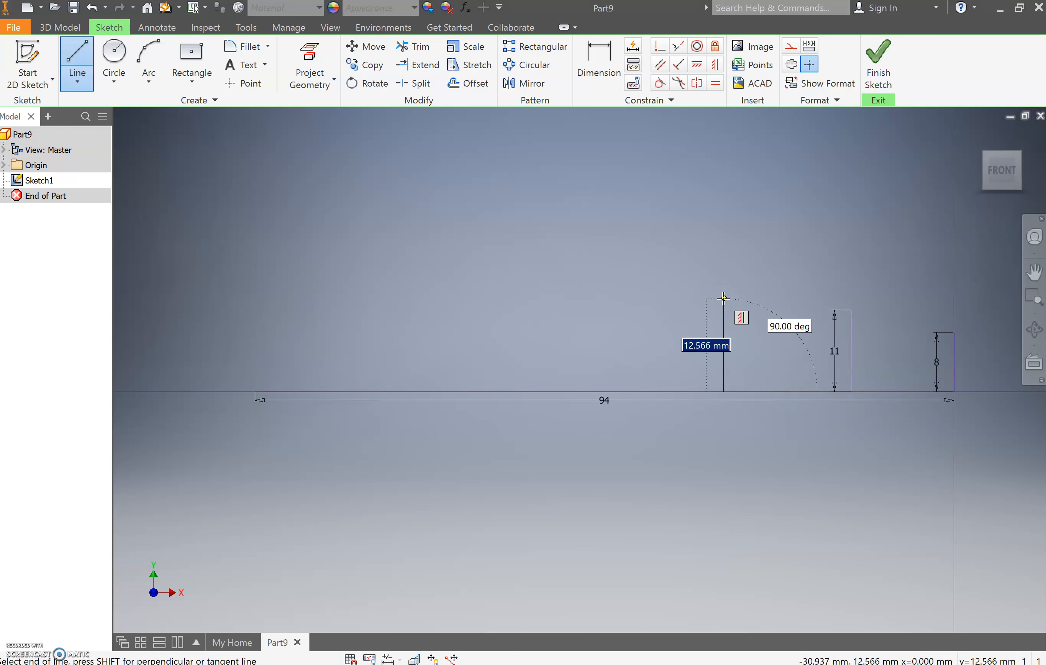
text(1)
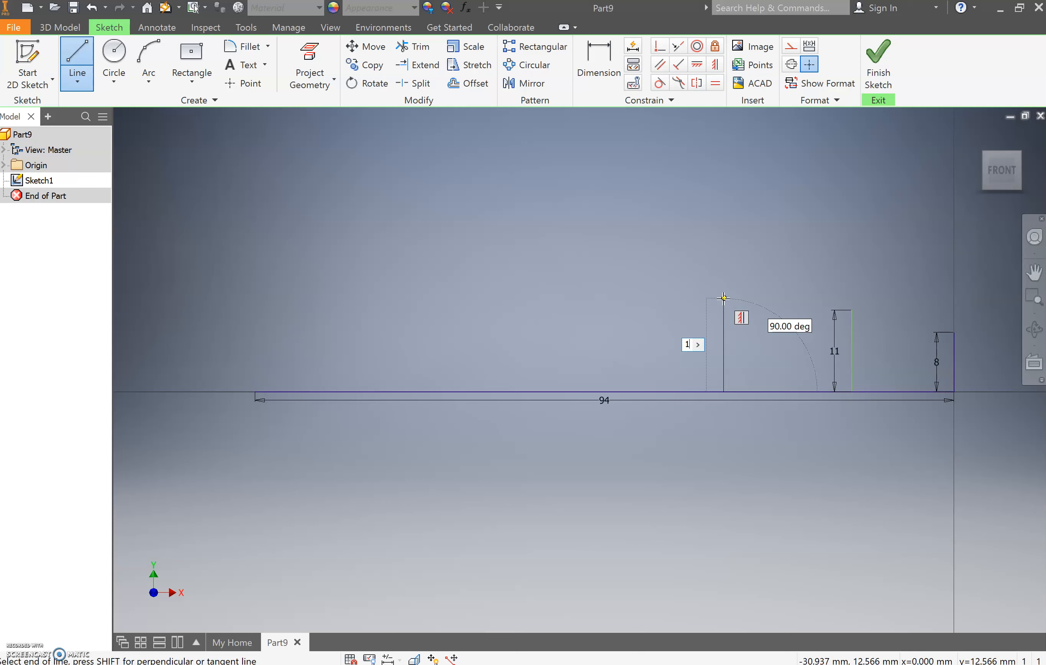
key(Return)
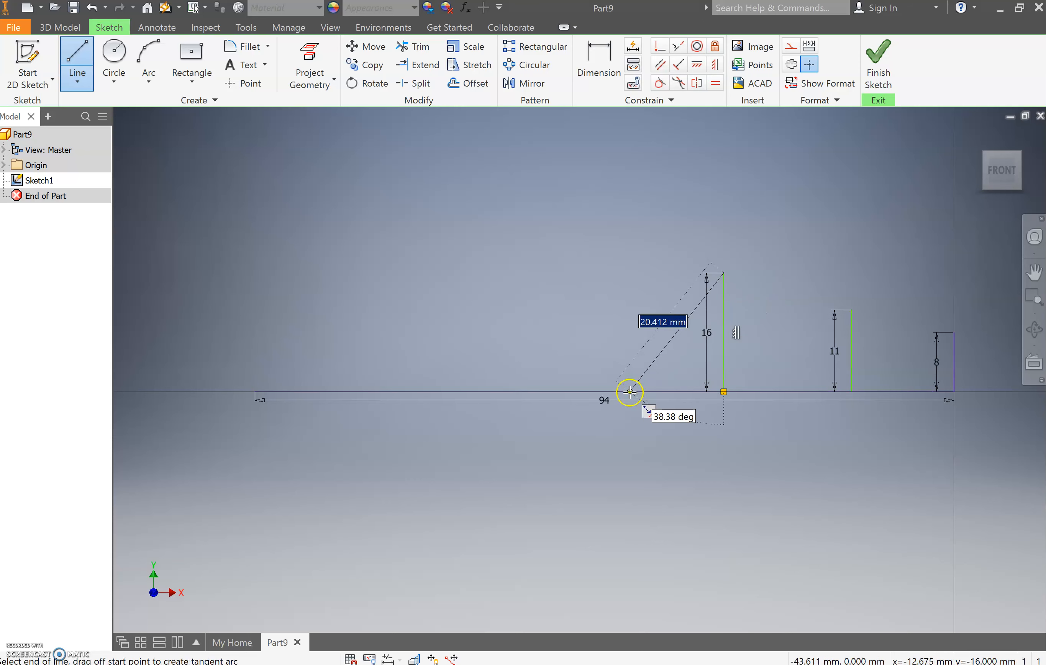
key(Escape)
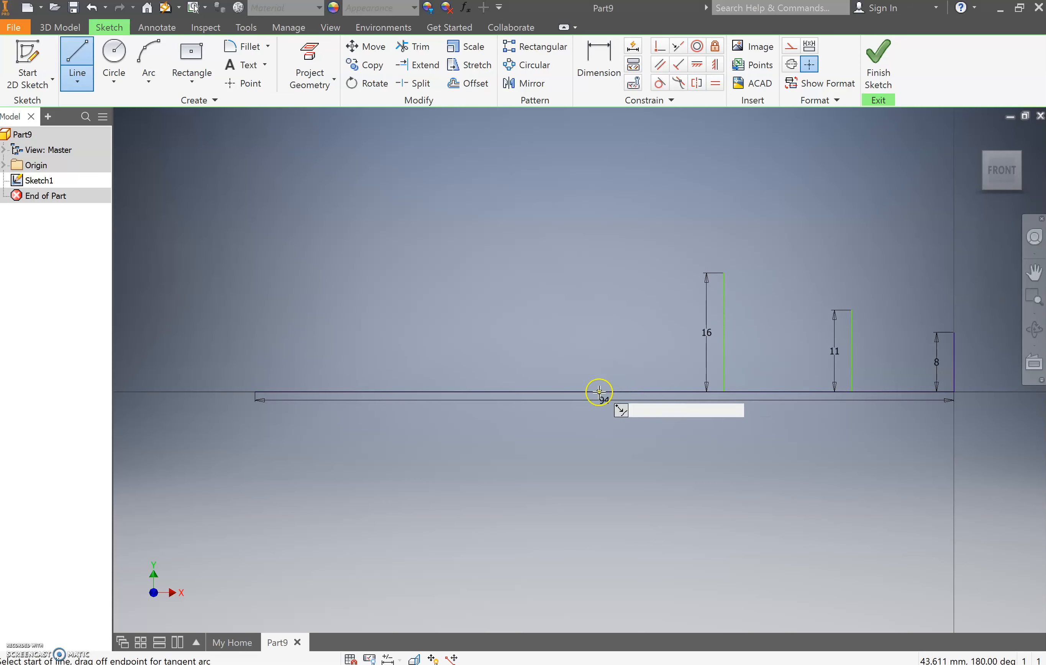
- Draw an 18 mm vertical line upward from the baseline, about 50 mm left of the origin
click(579, 391)
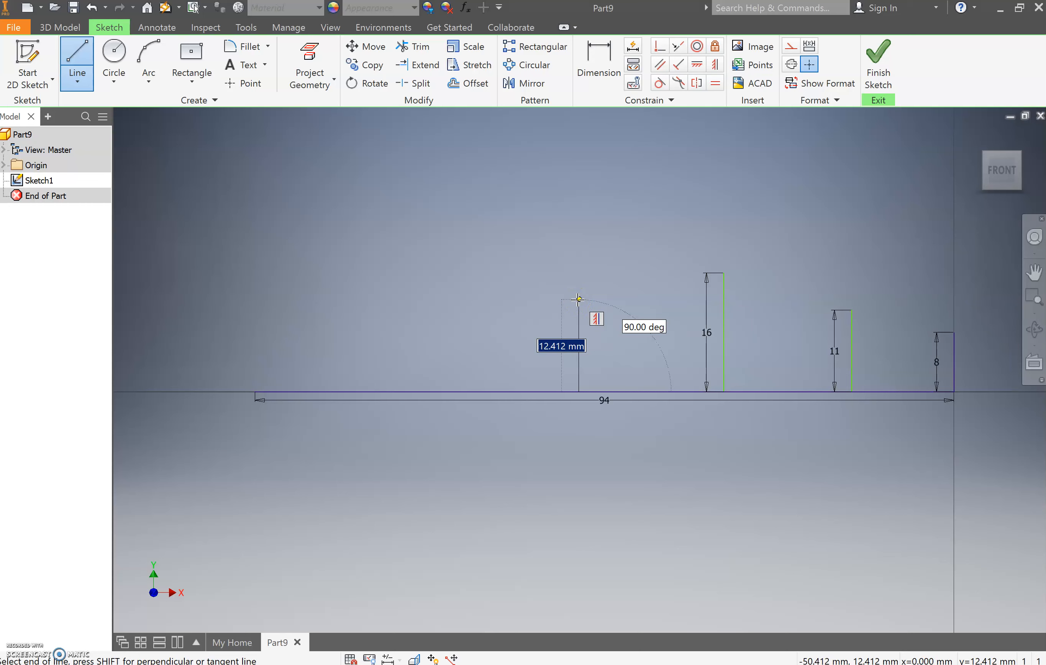
text(1)
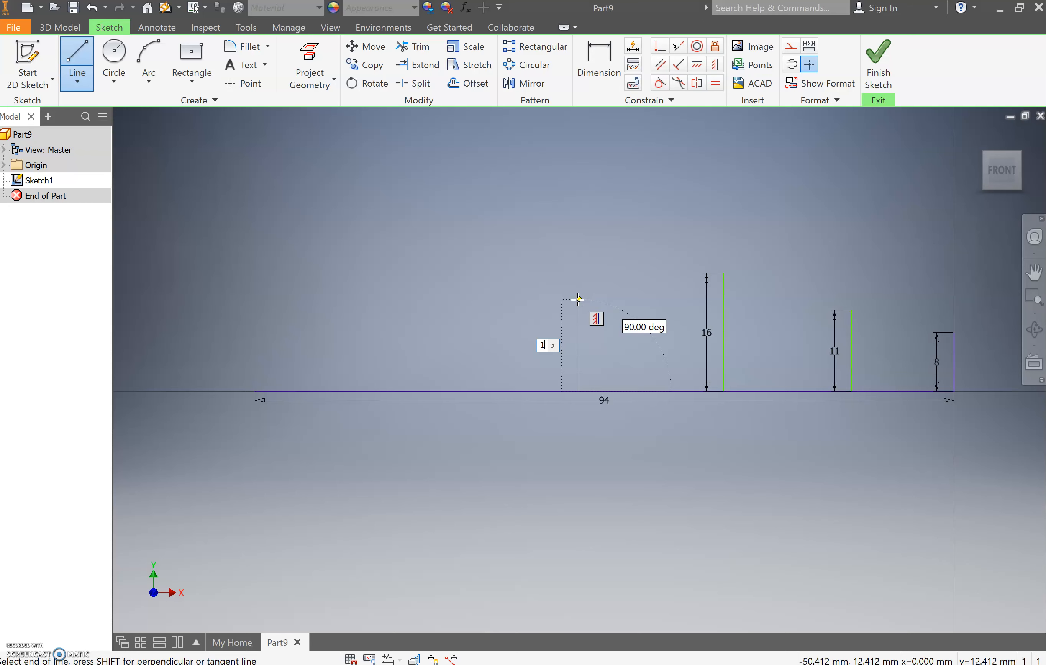
key(Return)
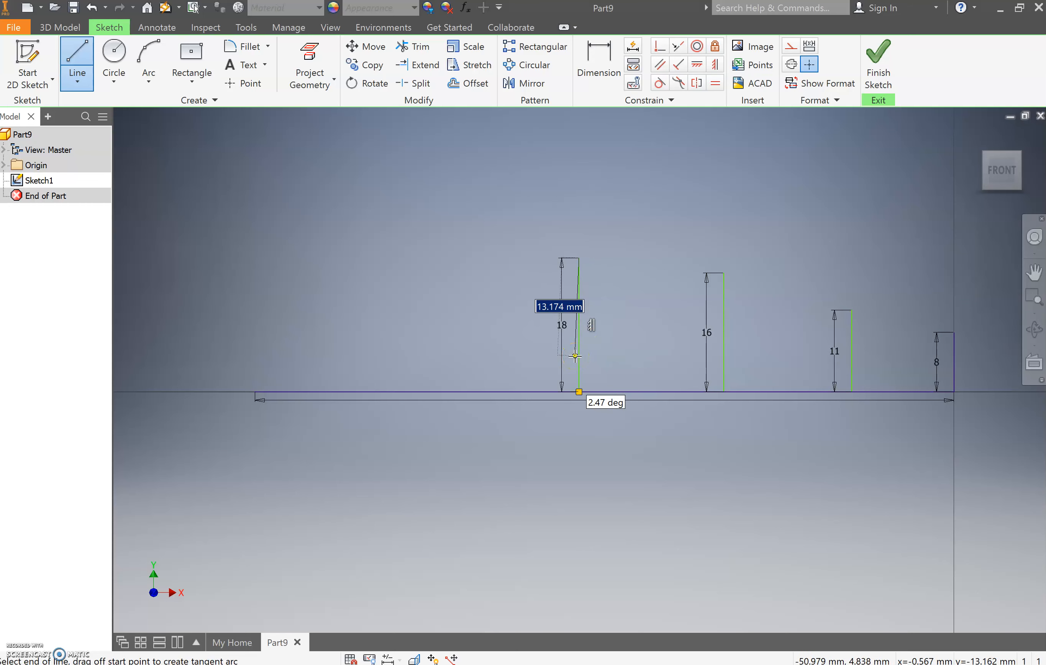
key(Escape)
- Draw a 10 mm vertical line upward from the baseline, about 80 mm left of the origin
key(l)
click(363, 392)
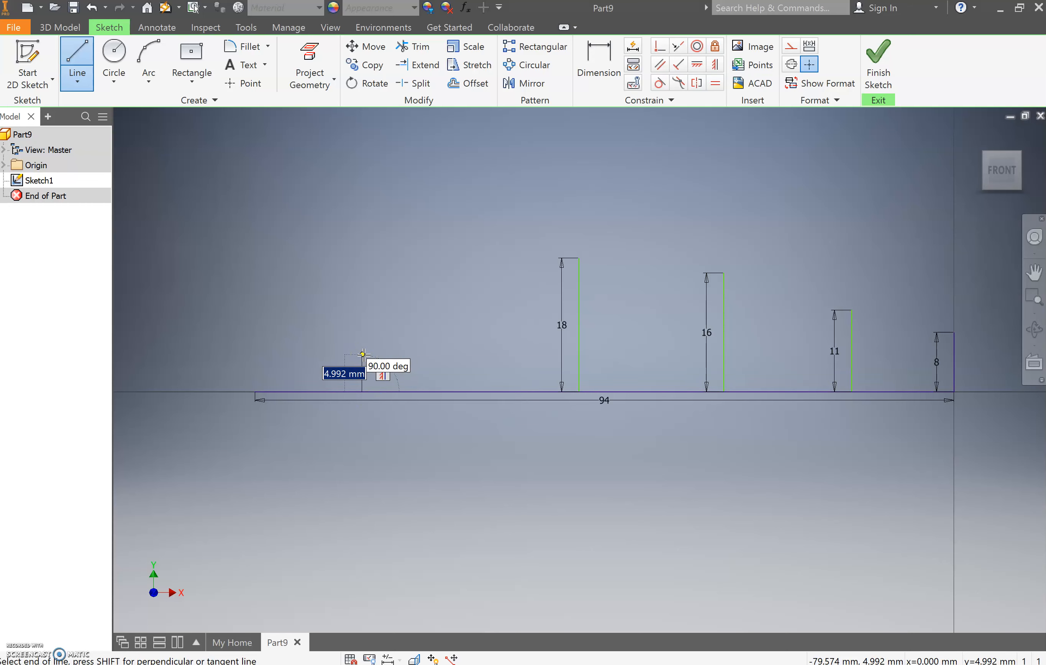
text(1)
text(0)
key(Return)
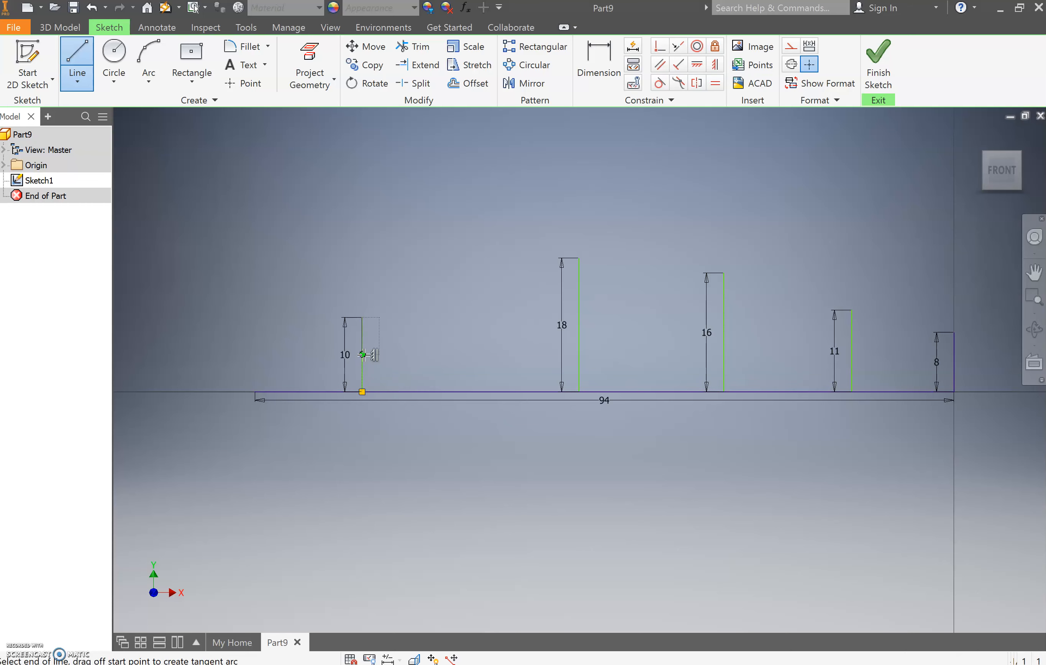
key(Escape)
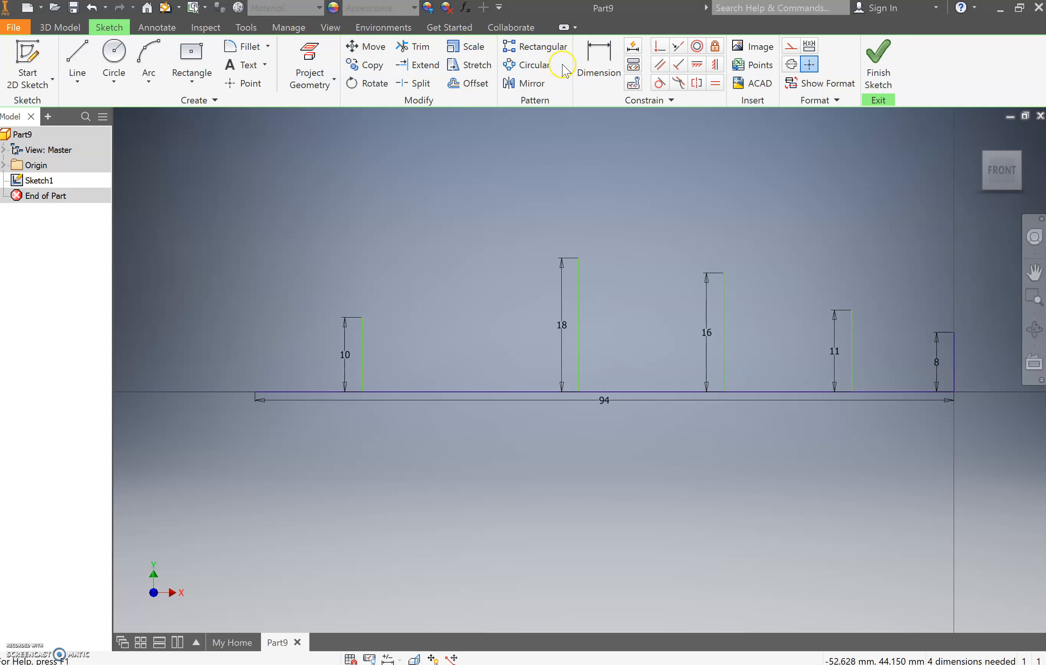
- Dimension the horizontal distance between the 11 mm line and the 8 mm line at the origin as 17 mm
click(599, 66)
click(853, 361)
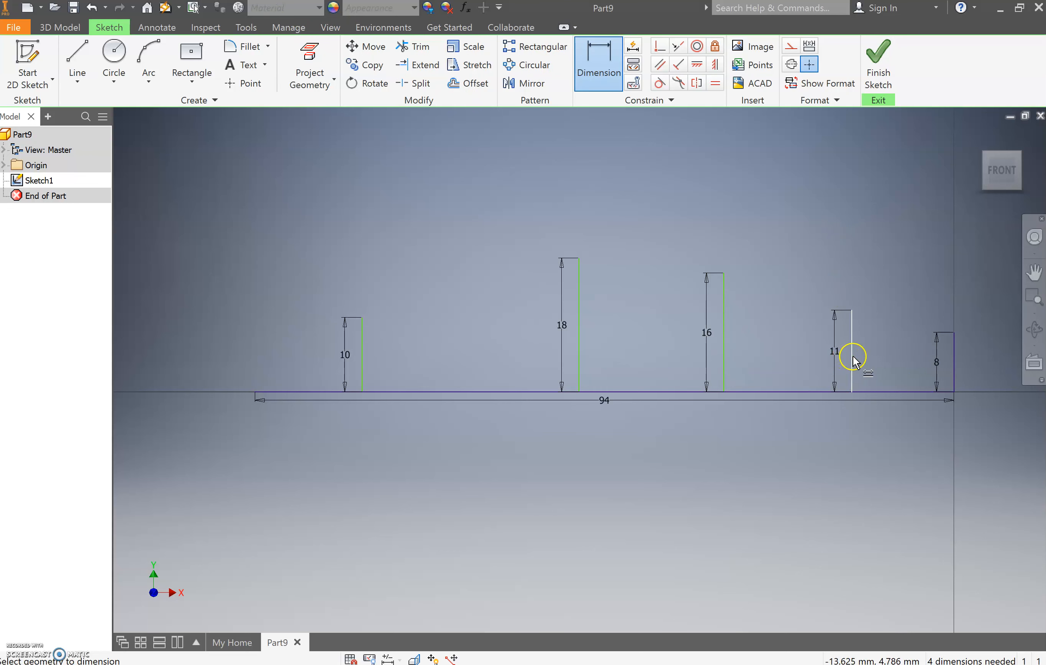
click(953, 362)
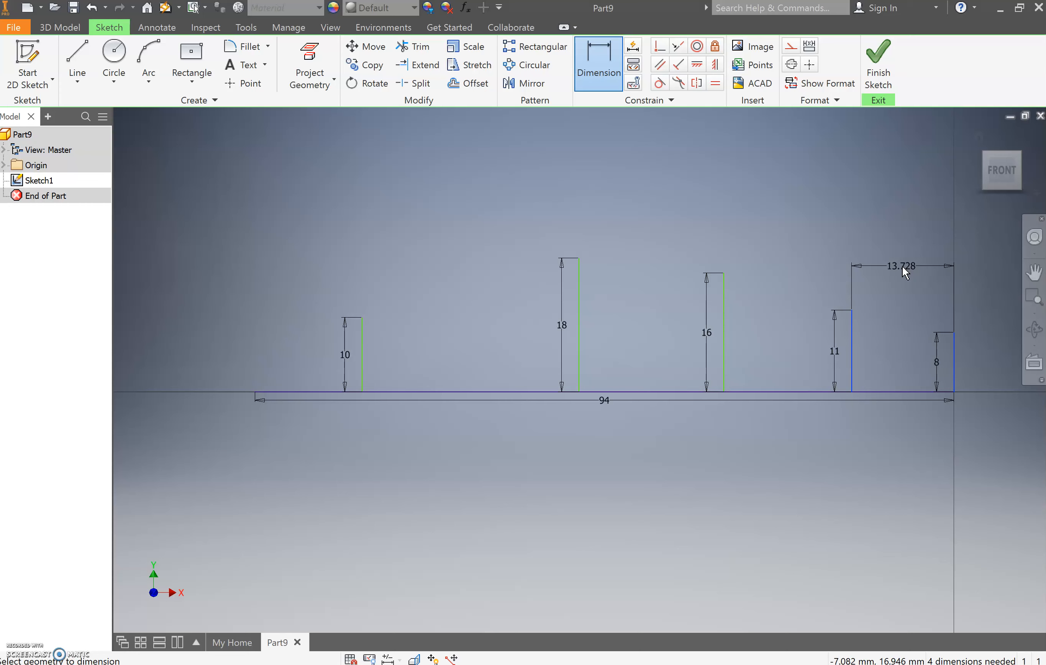
click(902, 266)
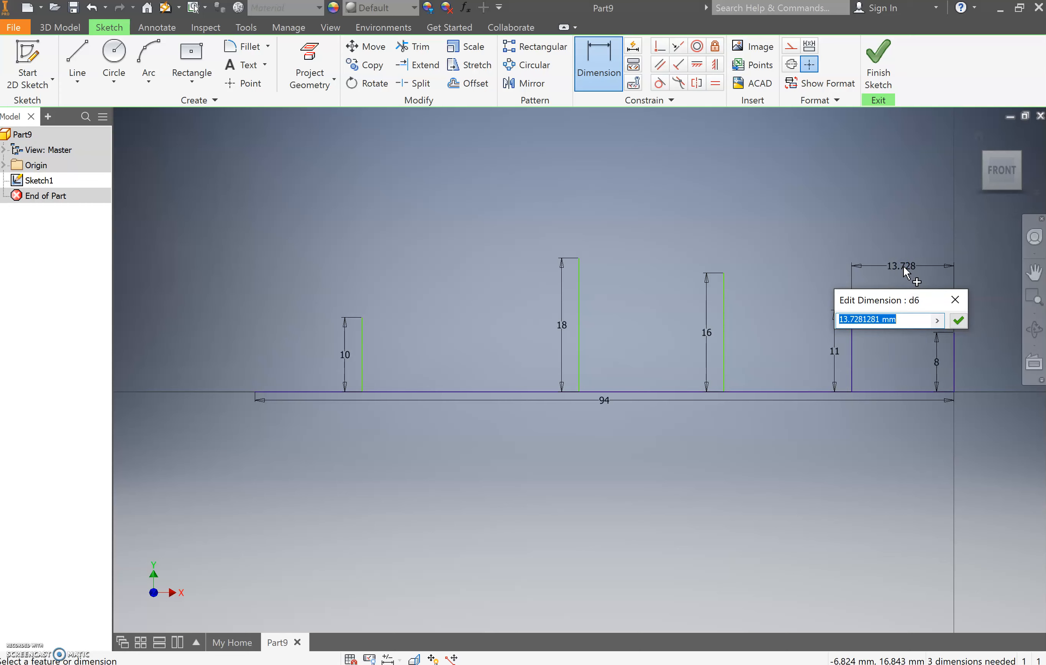
text(1)
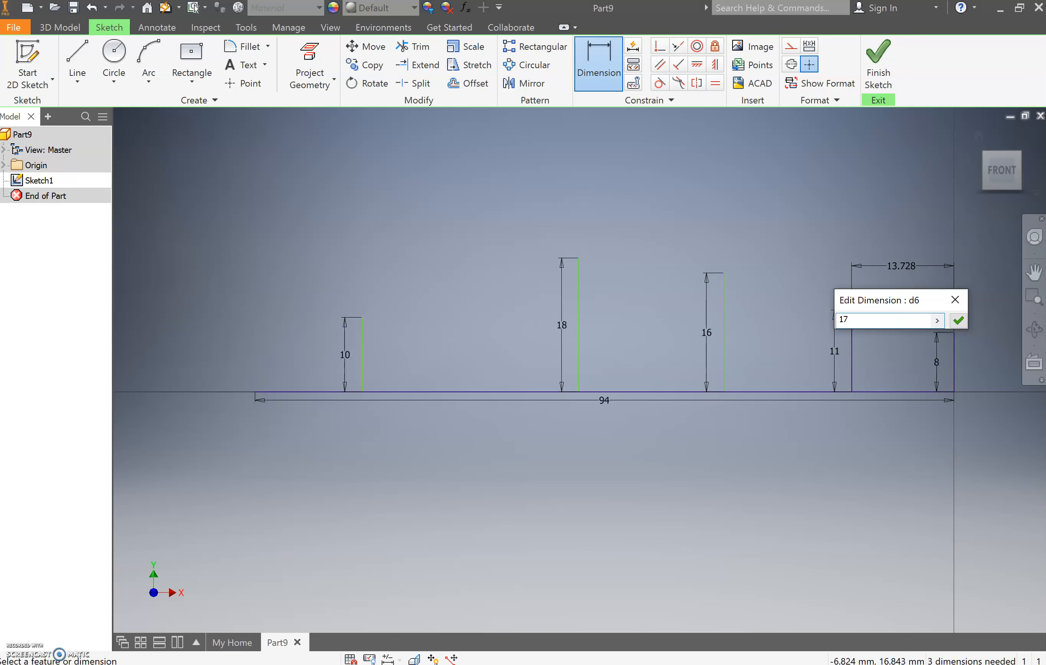
text(7)
key(Return)
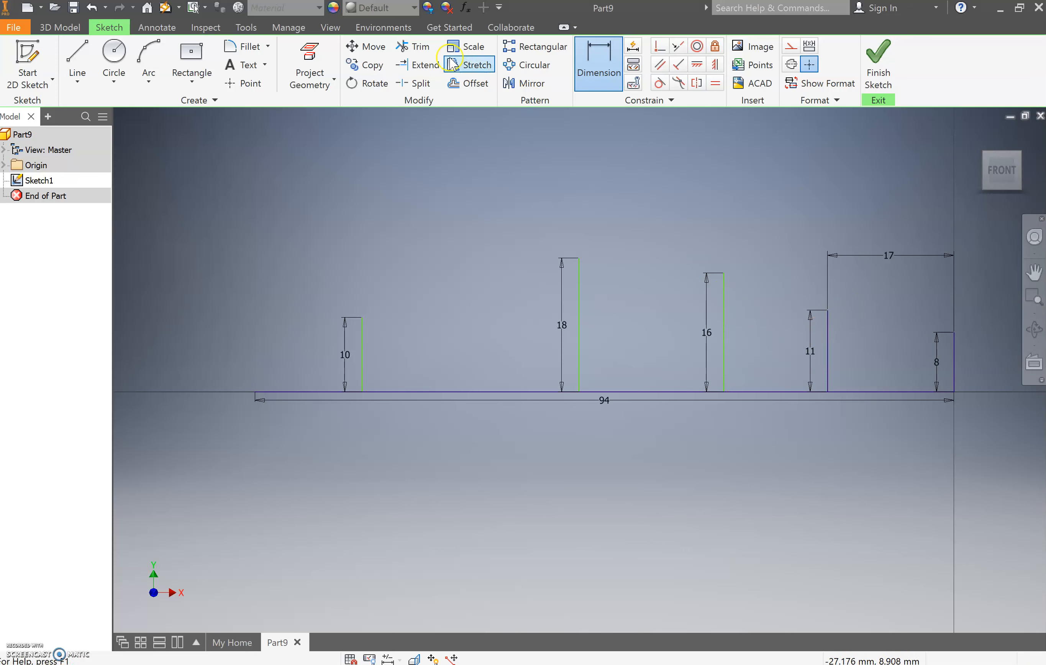
- Dimension the horizontal distance between the 16 mm line and the 8 mm line at the origin as 34 mm
click(725, 310)
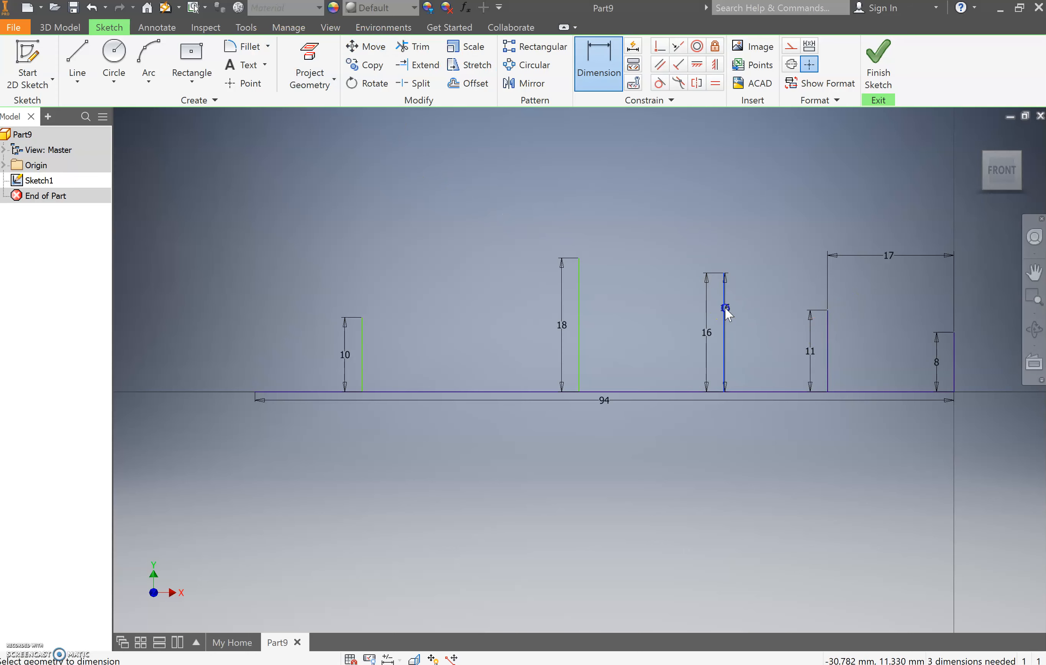
click(951, 379)
click(886, 266)
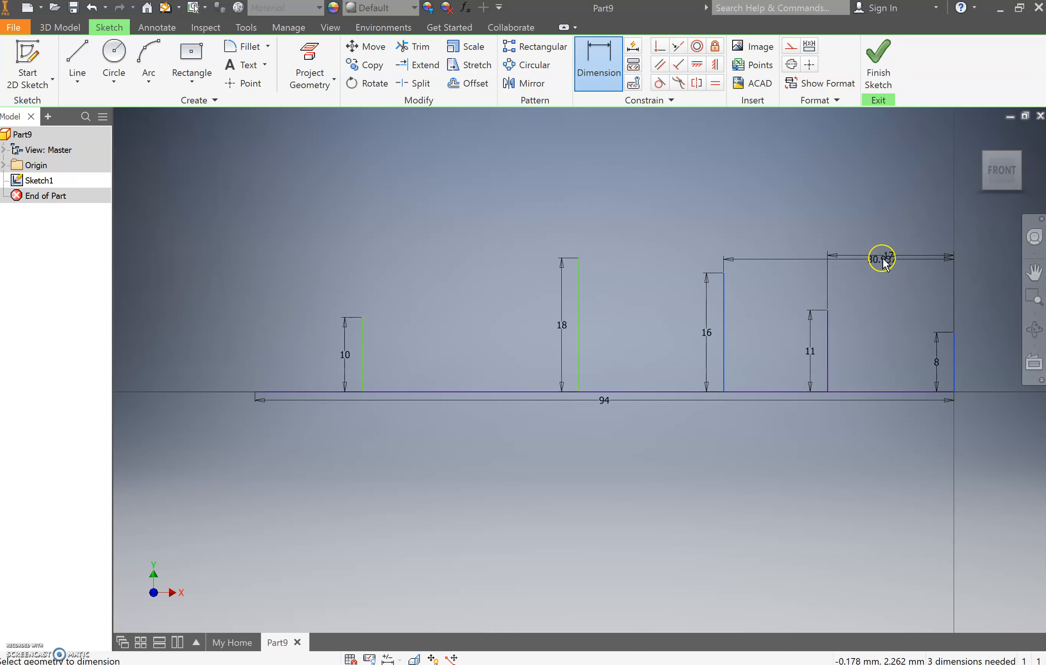
click(870, 227)
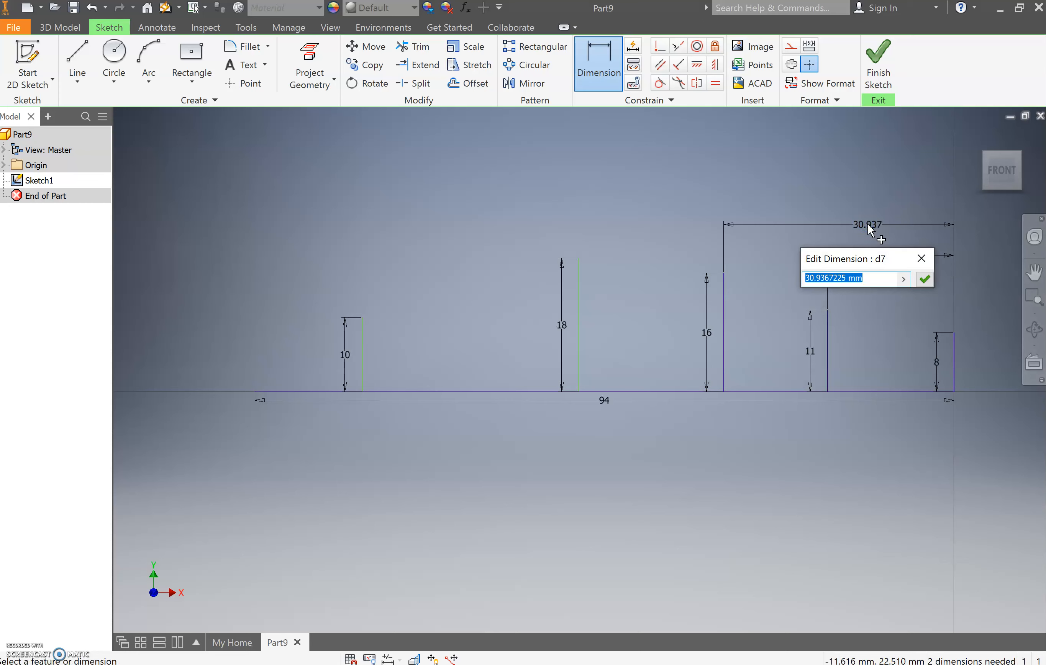
text(34)
key(Return)
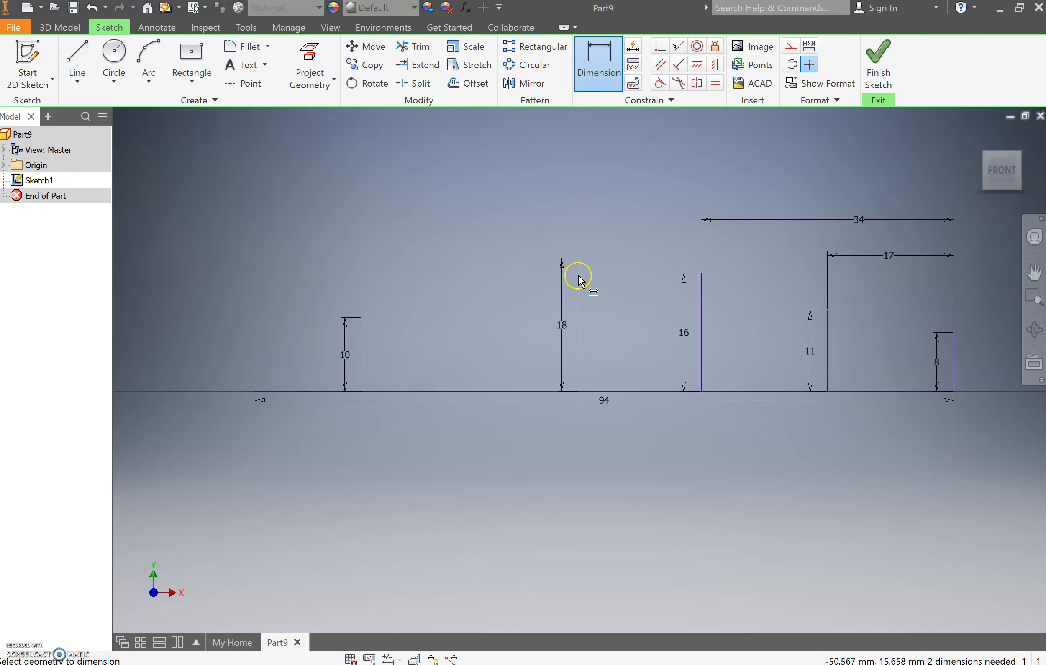
- Dimension the horizontal distance between the 18 mm line and the 8 mm line at the origin as 60 mm
click(954, 369)
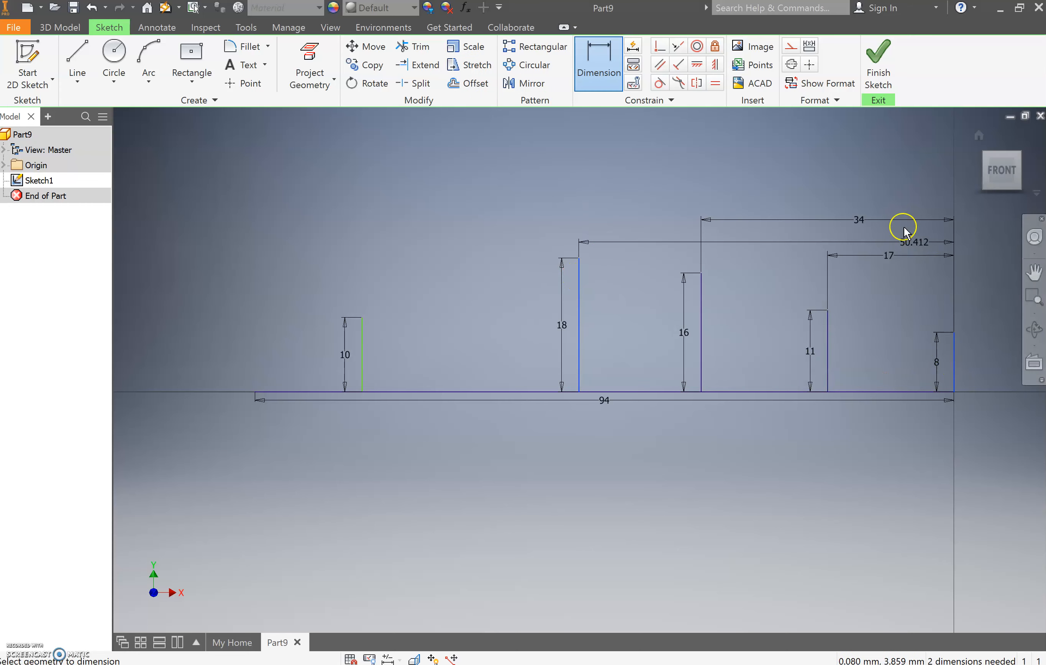
click(864, 194)
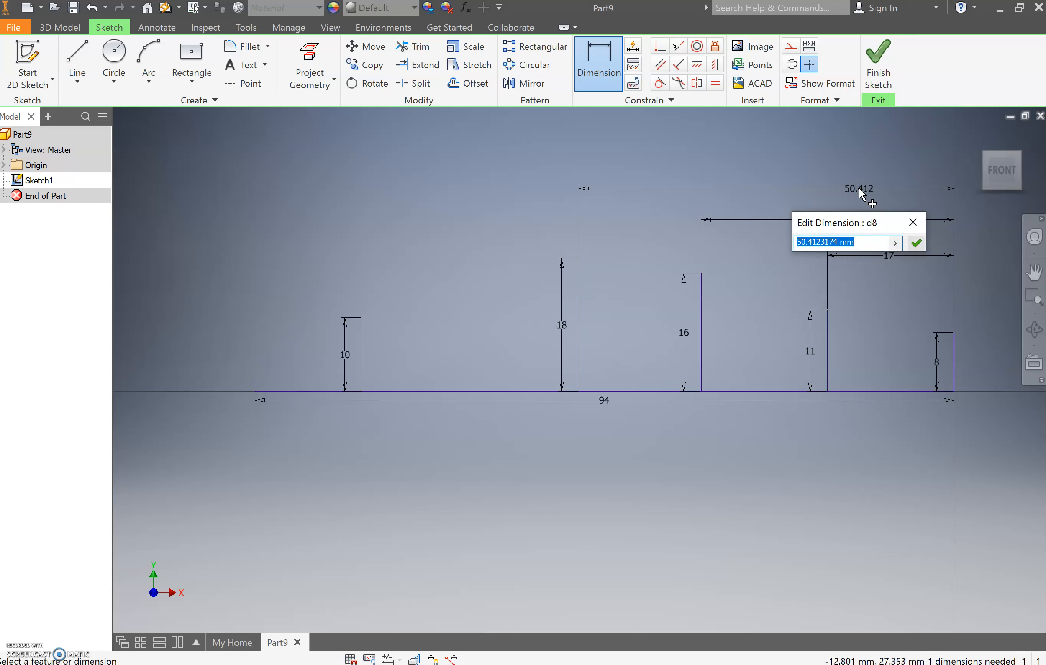
text(60)
key(Return)
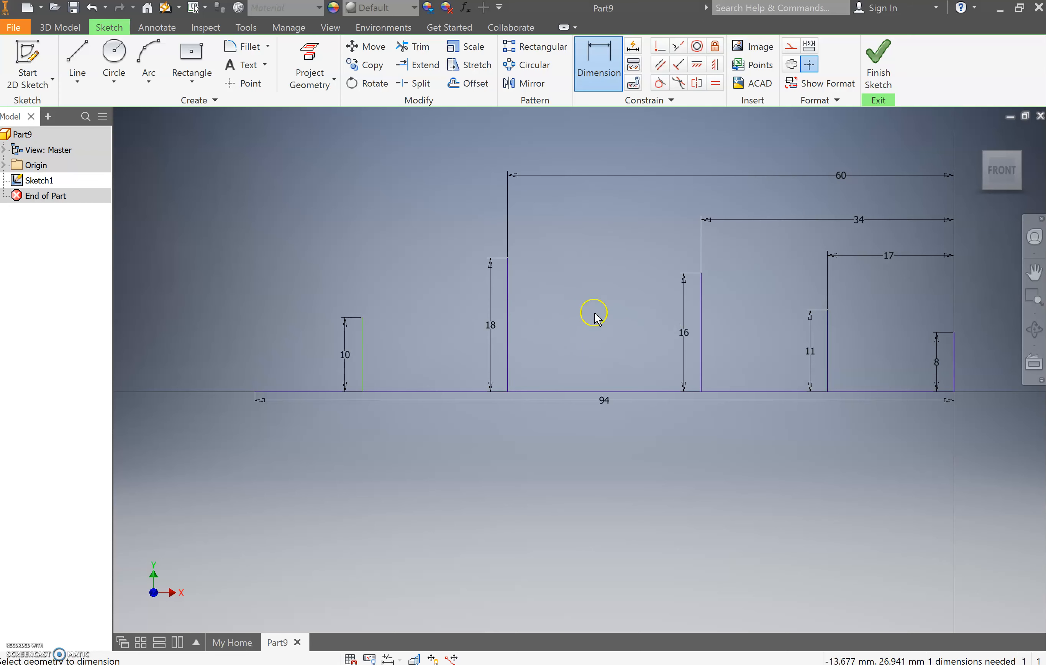
- Dimension the horizontal distance between the 10 mm line and the 8 mm line at the origin as 85 mm
click(363, 337)
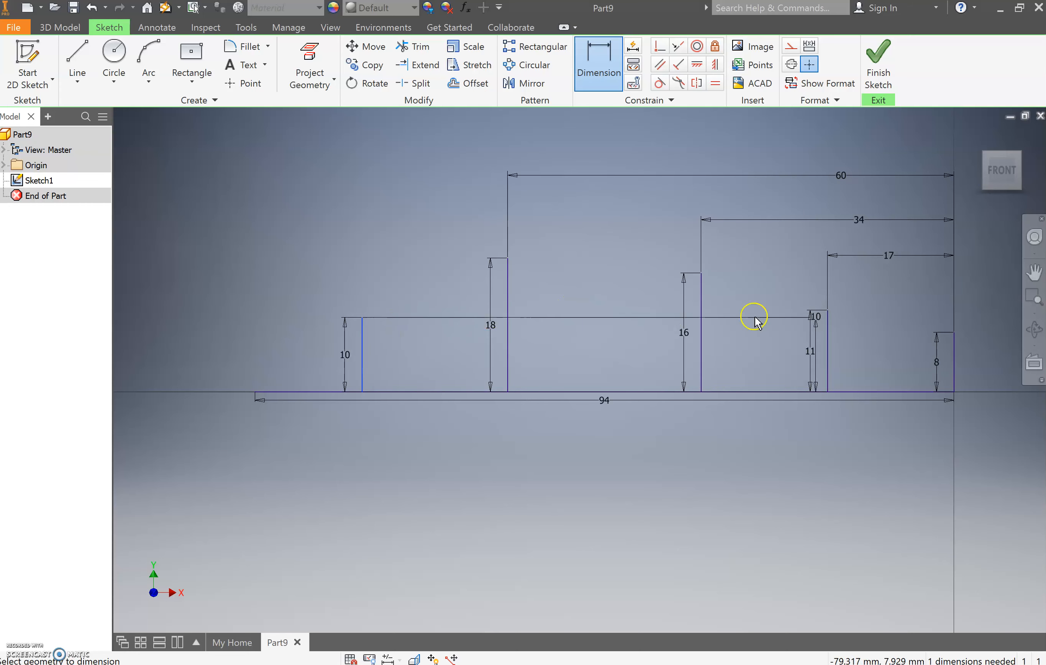
click(955, 375)
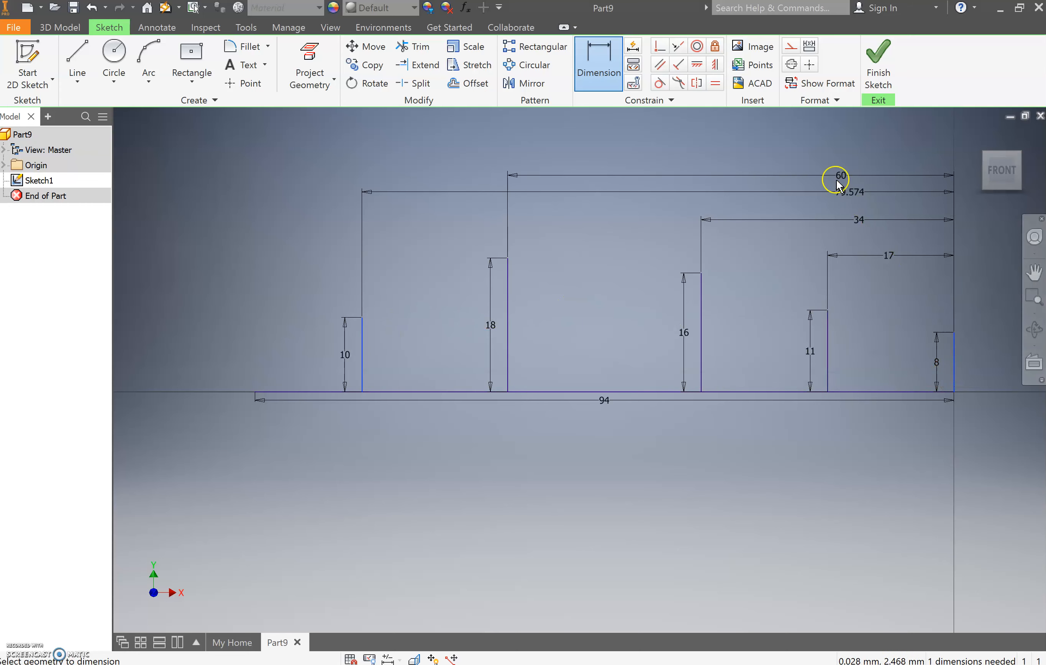
click(811, 158)
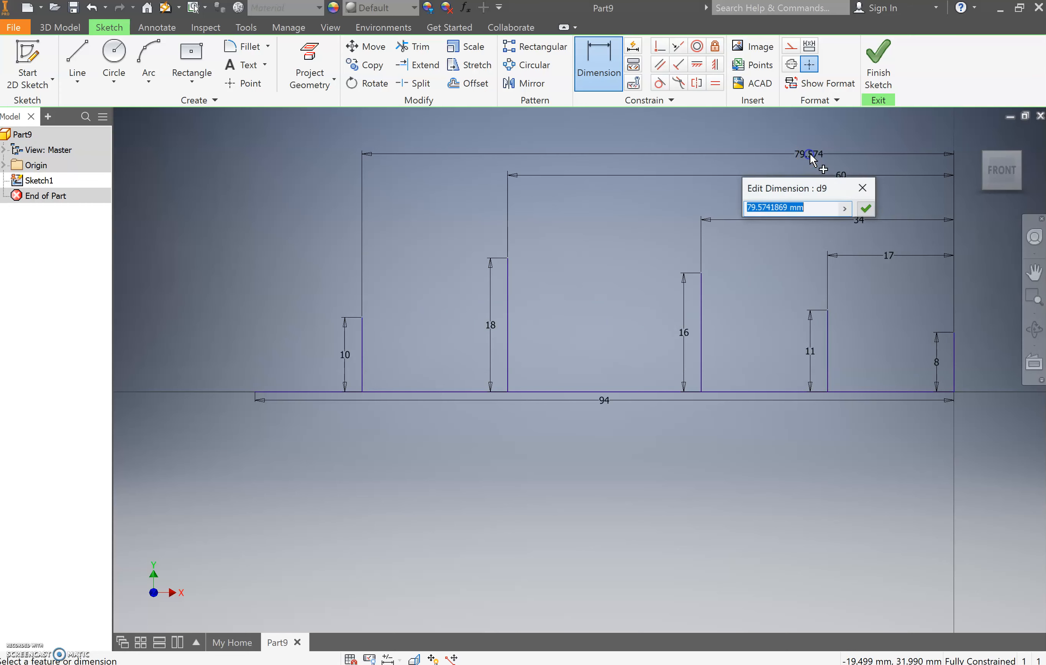
text(85)
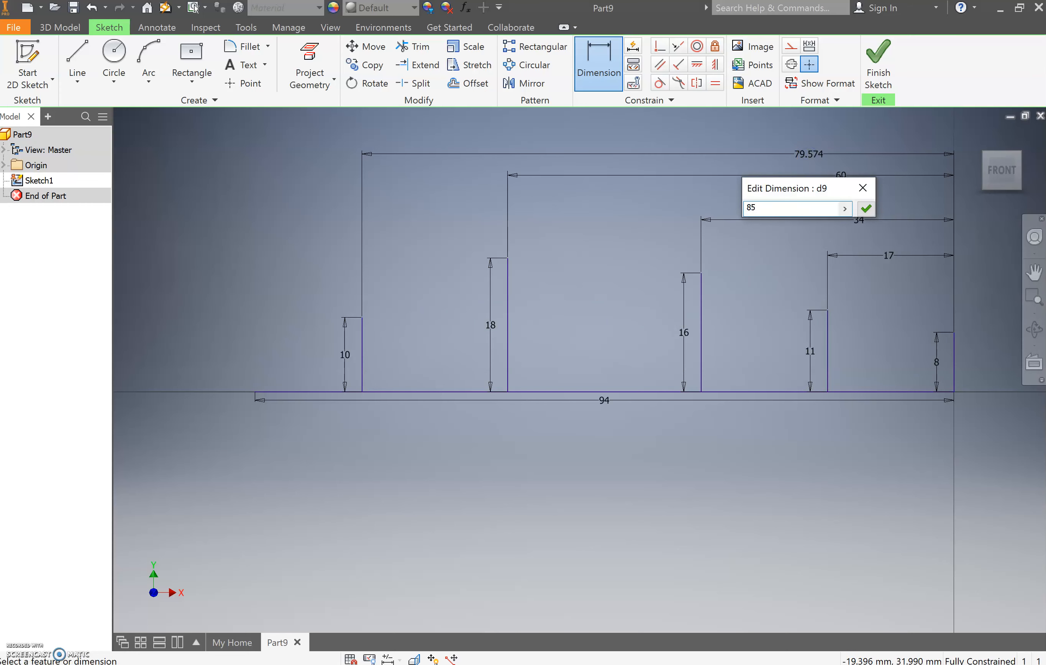
key(Return)
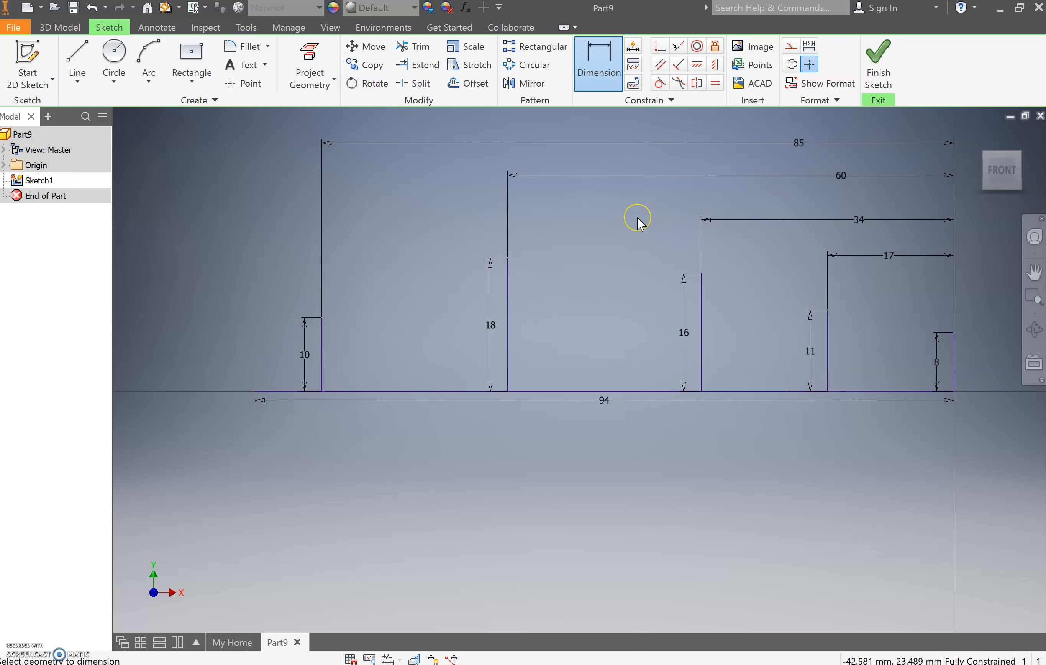
- Mirror the five vertical guide lines downward about the 94 mm baseline
scroll(584, 285, up, 3)
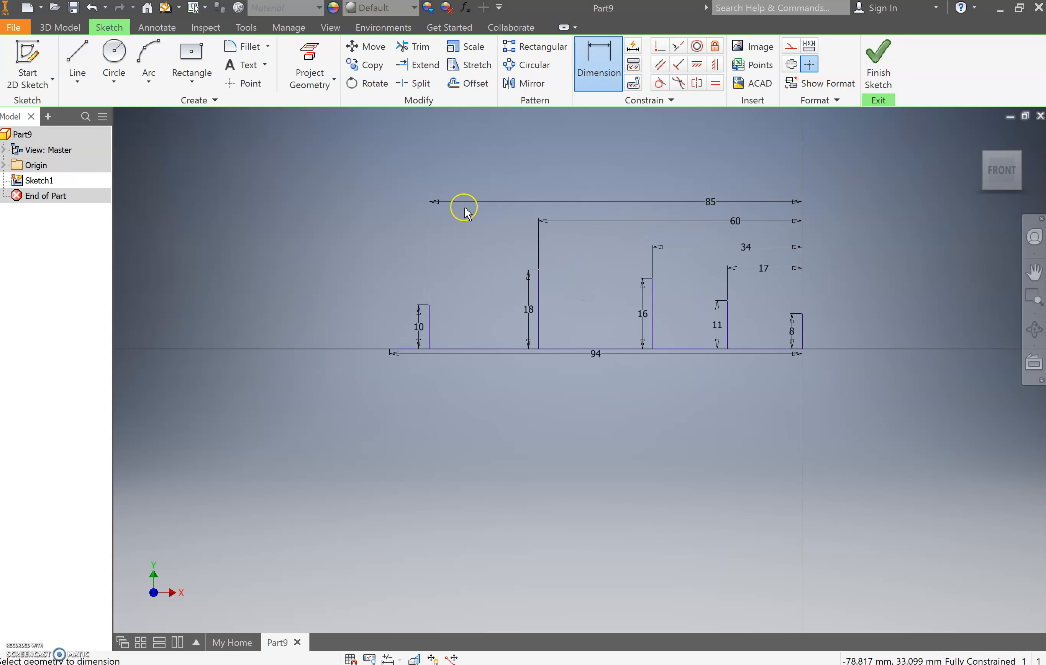
click(524, 83)
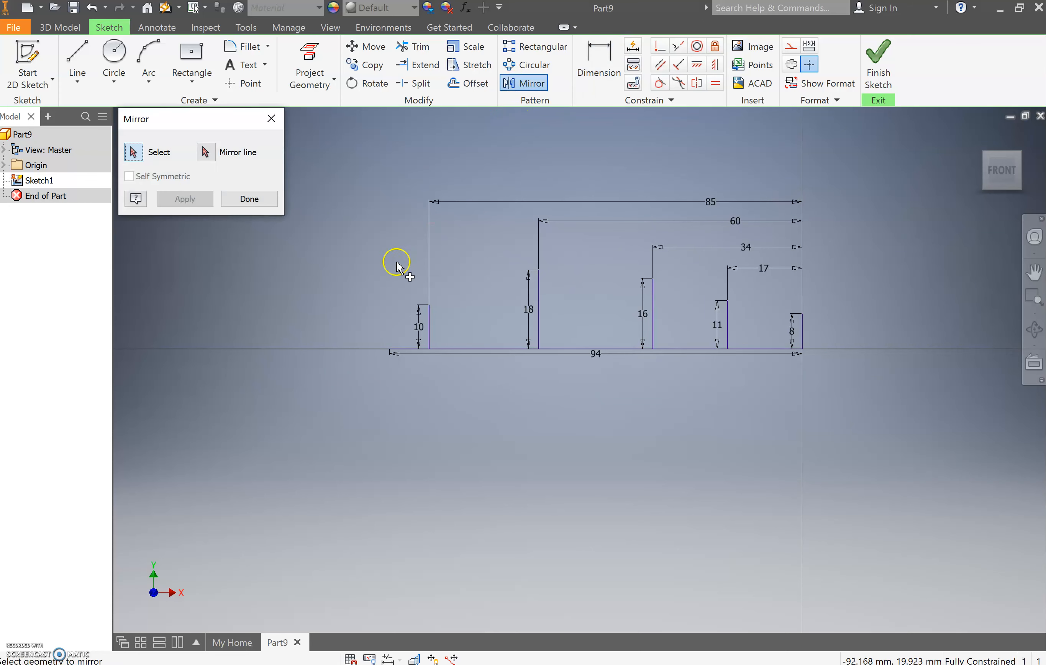
mouse_move(363, 249)
mouse_down()
mouse_move(708, 387)
mouse_move(867, 407)
mouse_up()
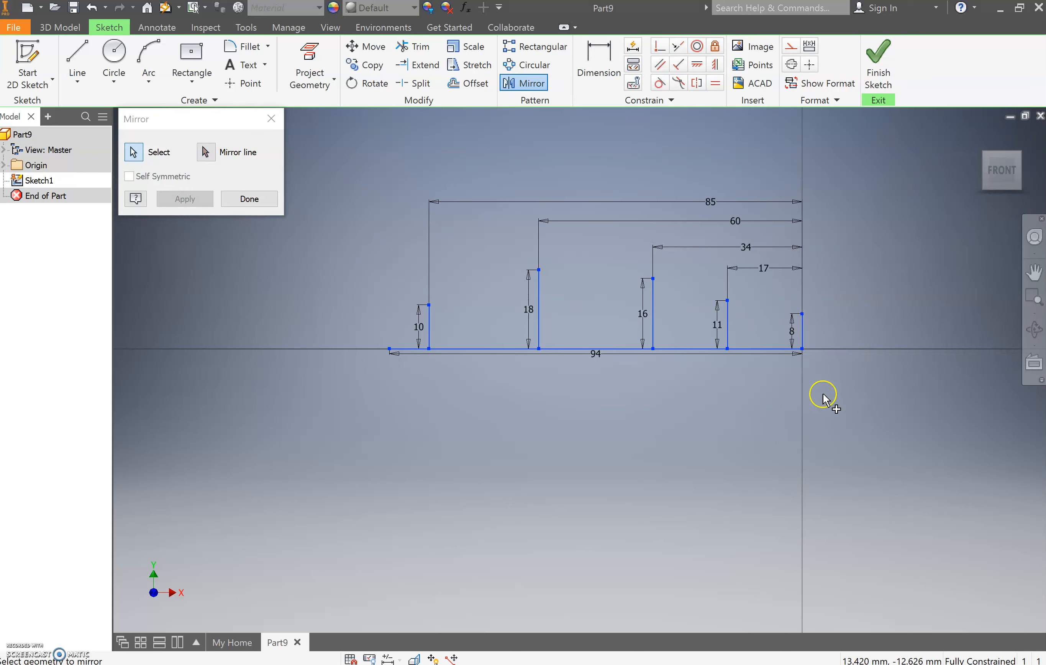
click(222, 153)
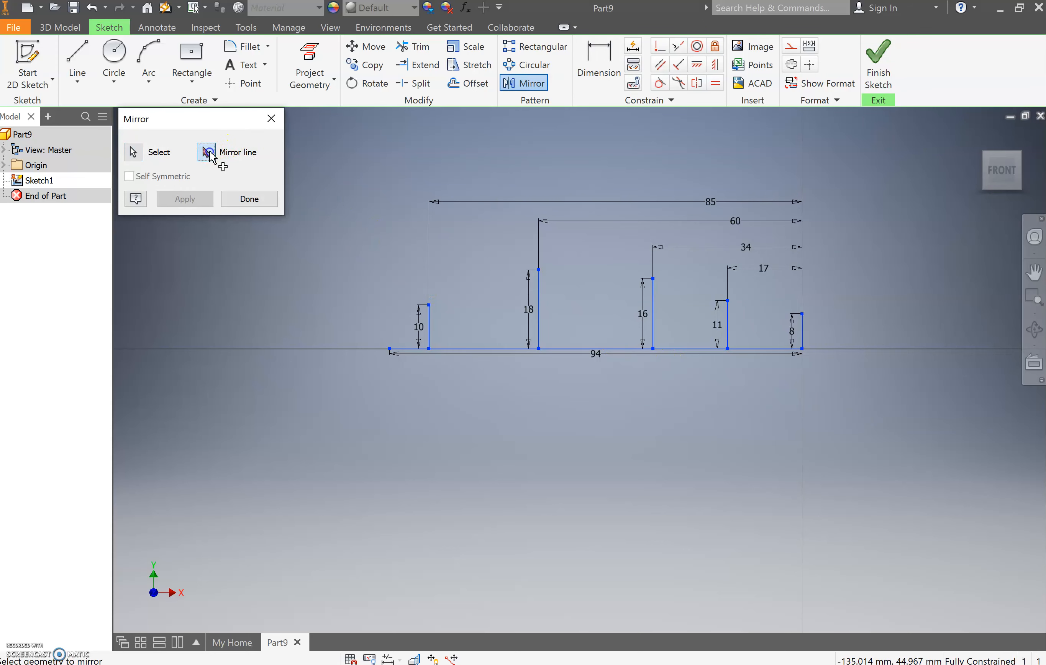
click(481, 348)
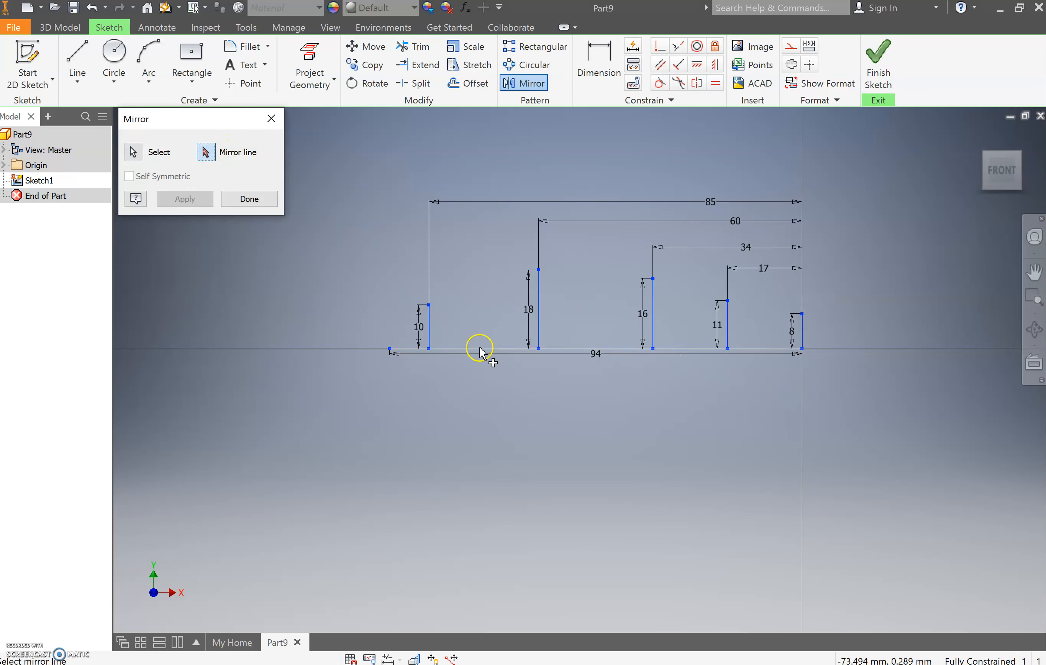
click(200, 200)
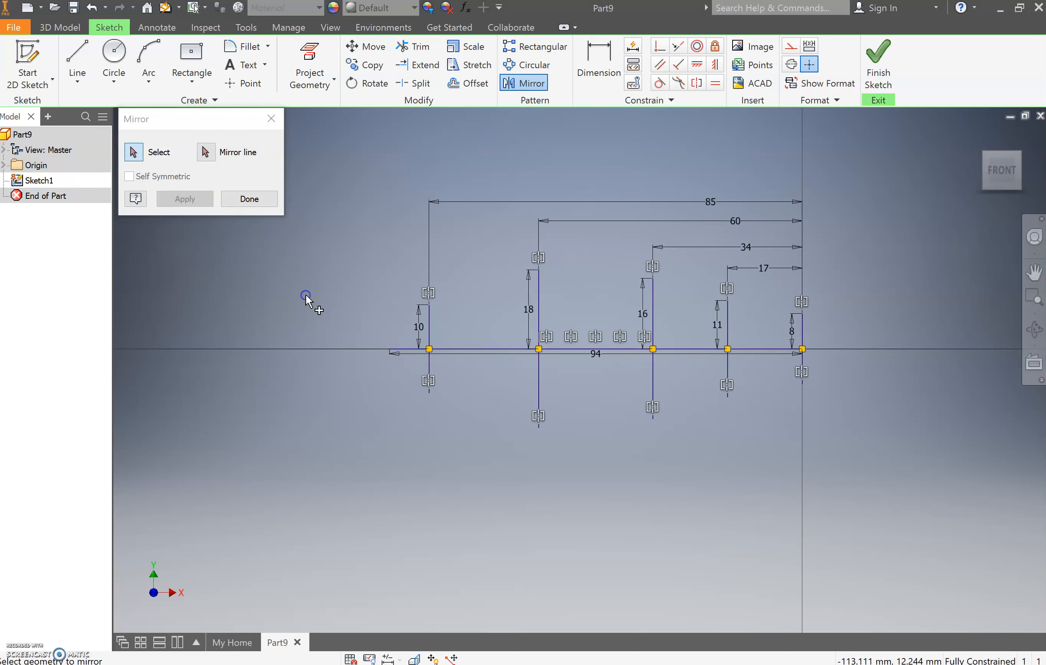
- Mirror the baseline and the vertical guide lines, except the upper 18 mm line, about the 8 mm vertical line at the origin
mouse_move(343, 273)
mouse_down()
mouse_move(699, 477)
mouse_move(829, 483)
mouse_up()
click(206, 152)
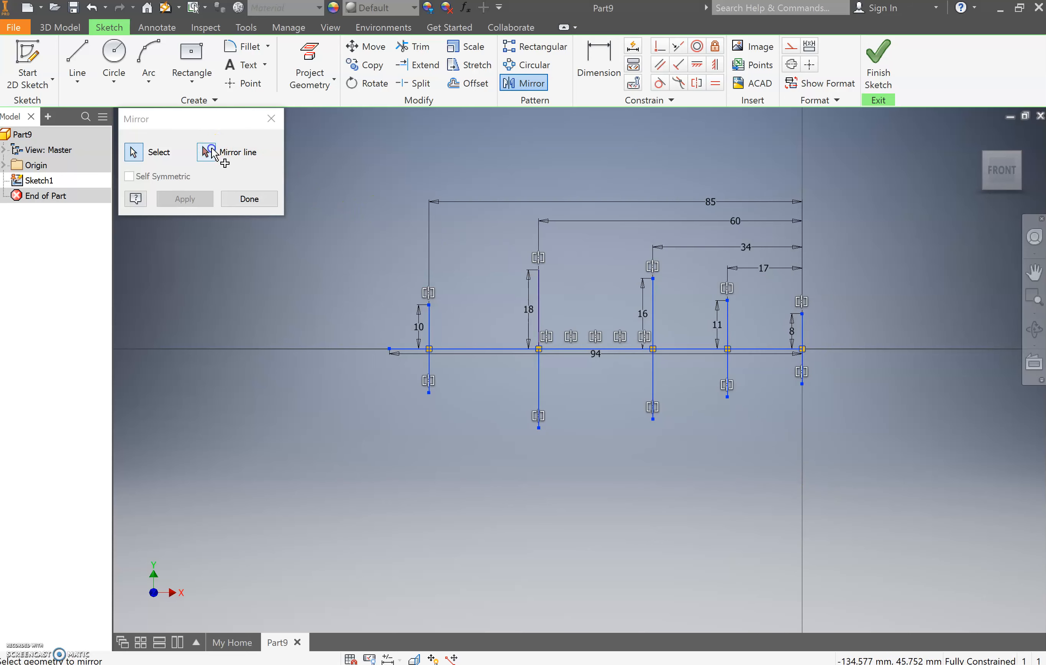
click(803, 326)
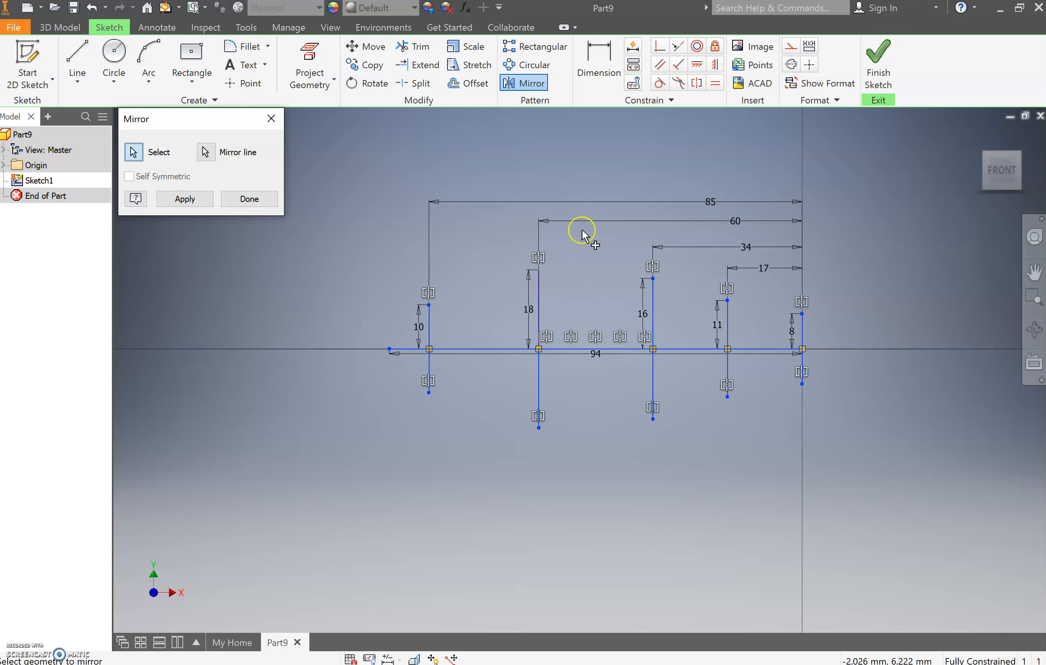
click(181, 203)
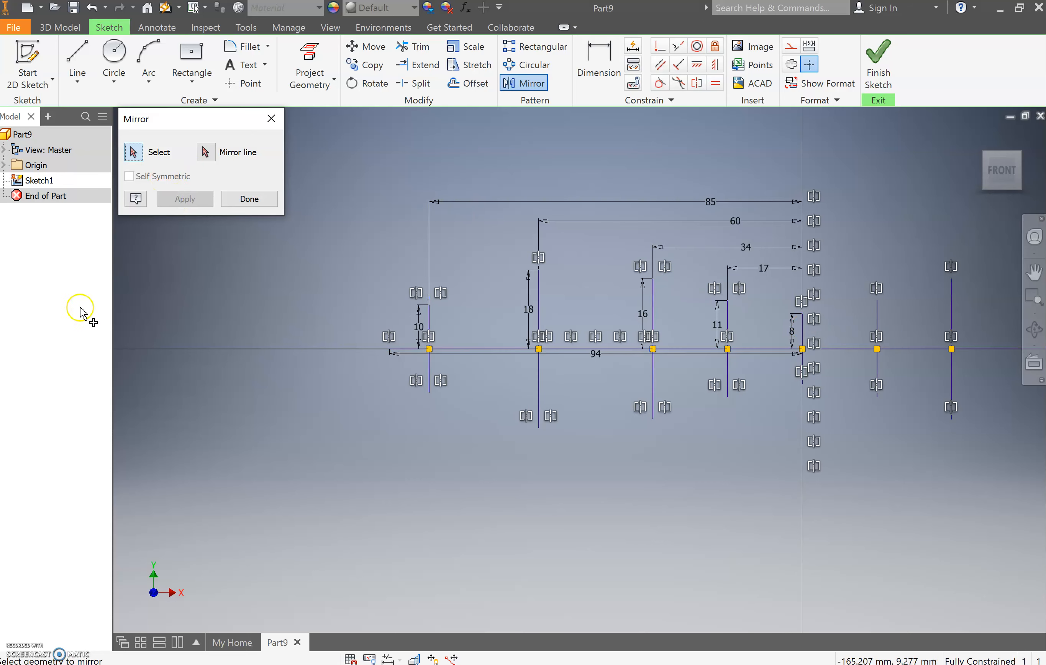
scroll(222, 348, down, 3)
scroll(281, 360, up, 3)
scroll(290, 360, down, 2)
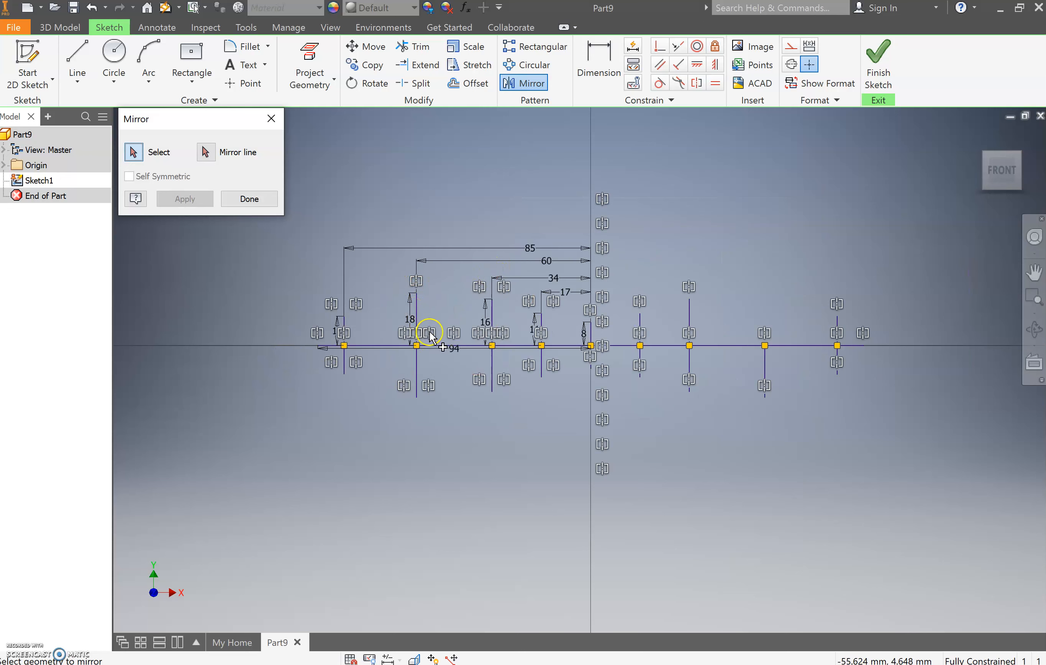
click(430, 423)
click(251, 203)
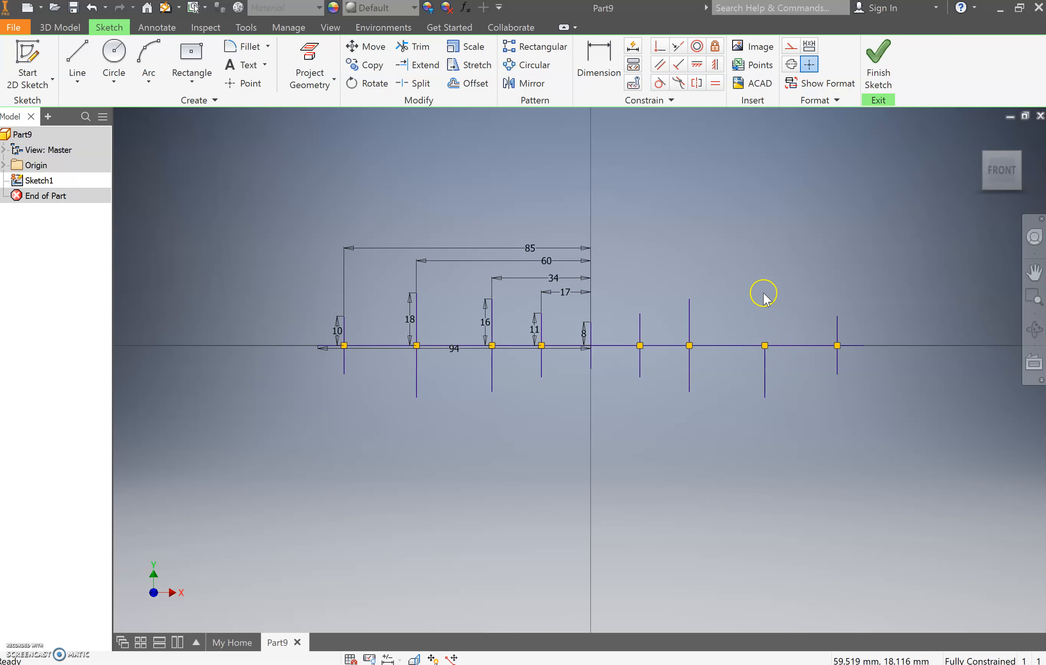
- Draw an 18 mm vertical line upward from the baseline, 60 mm right of the origin
click(77, 57)
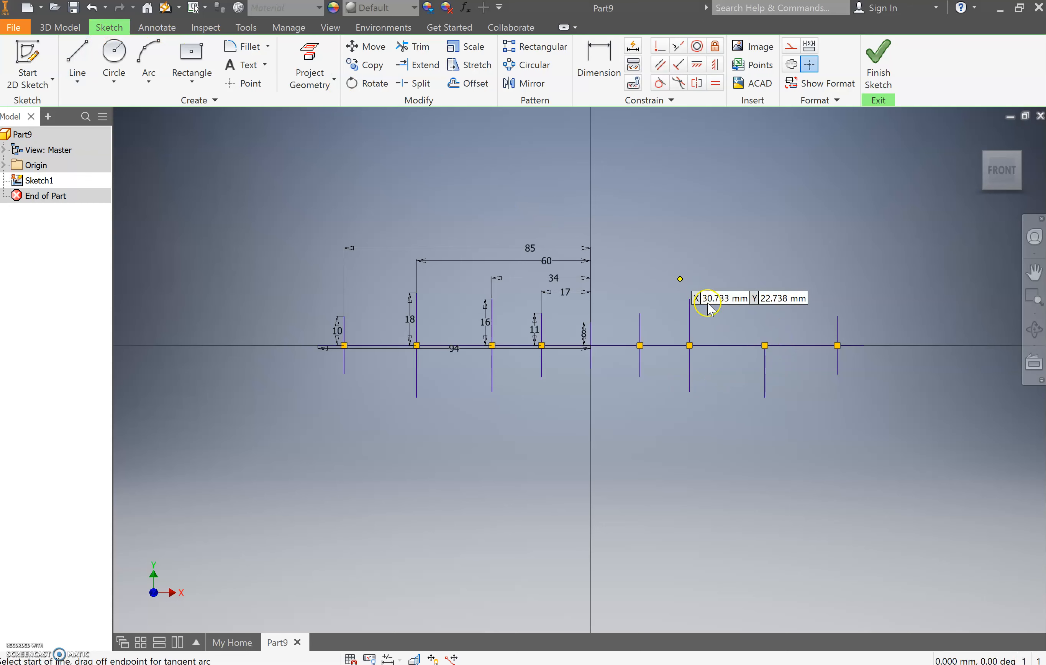
click(765, 345)
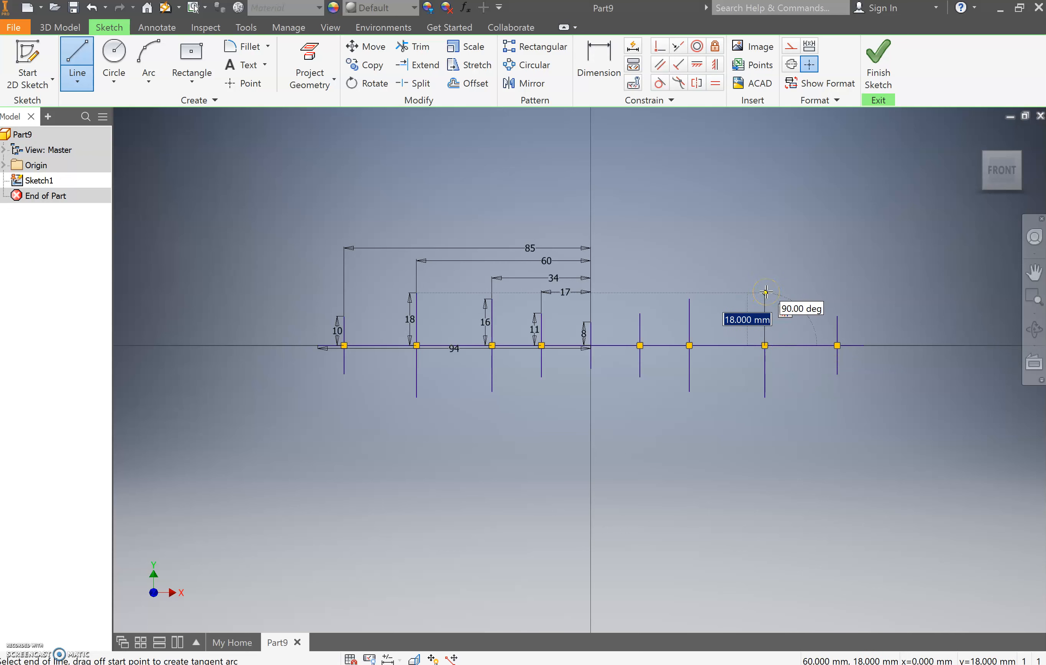
text(1)
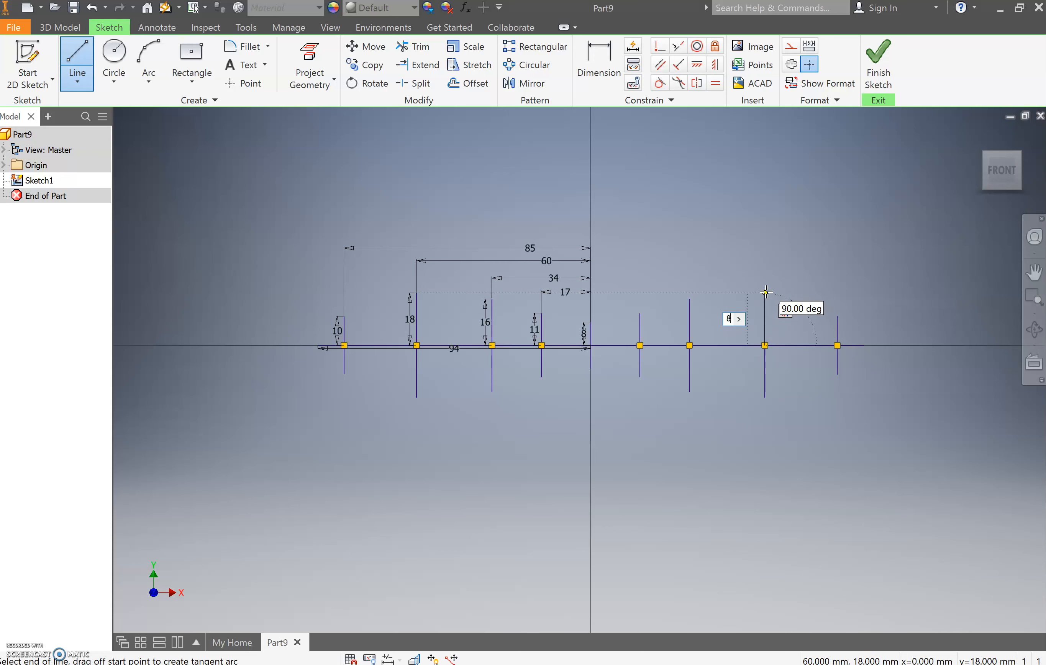
text(8)
key(Return)
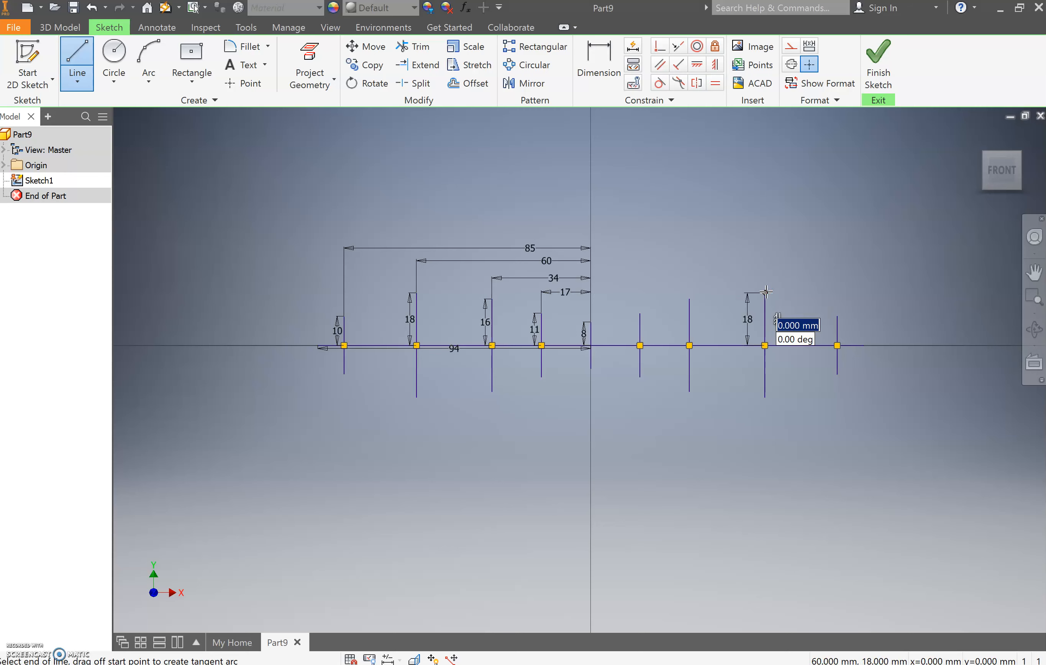
key(Escape)
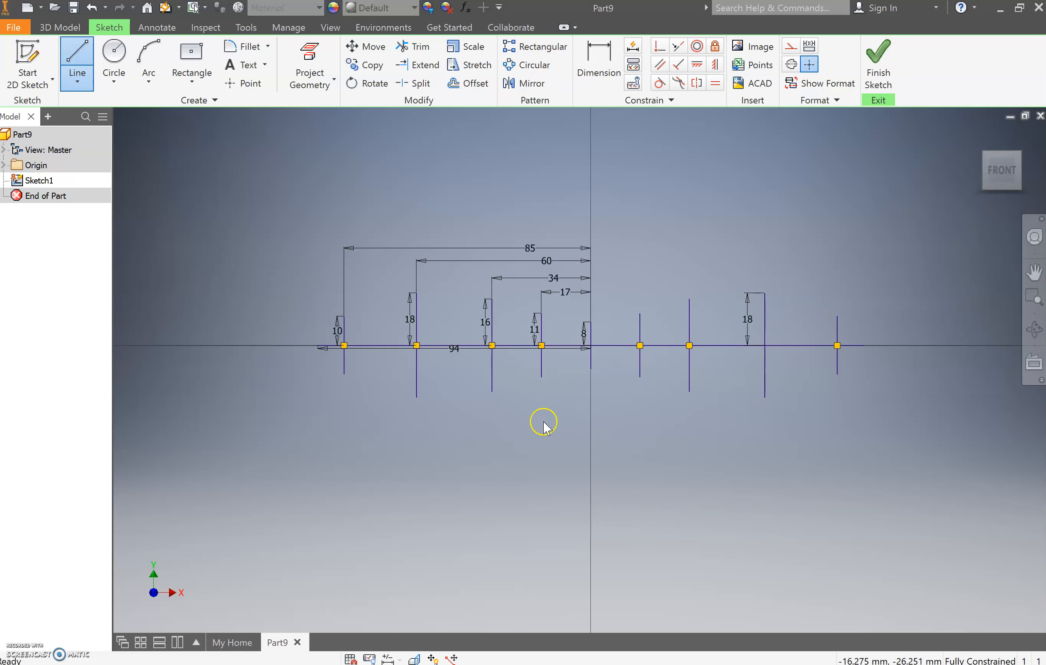
- Start an interpolation spline at the top of the 8 mm line, through the left guide lines' upper ends to the baseline's left end
click(83, 85)
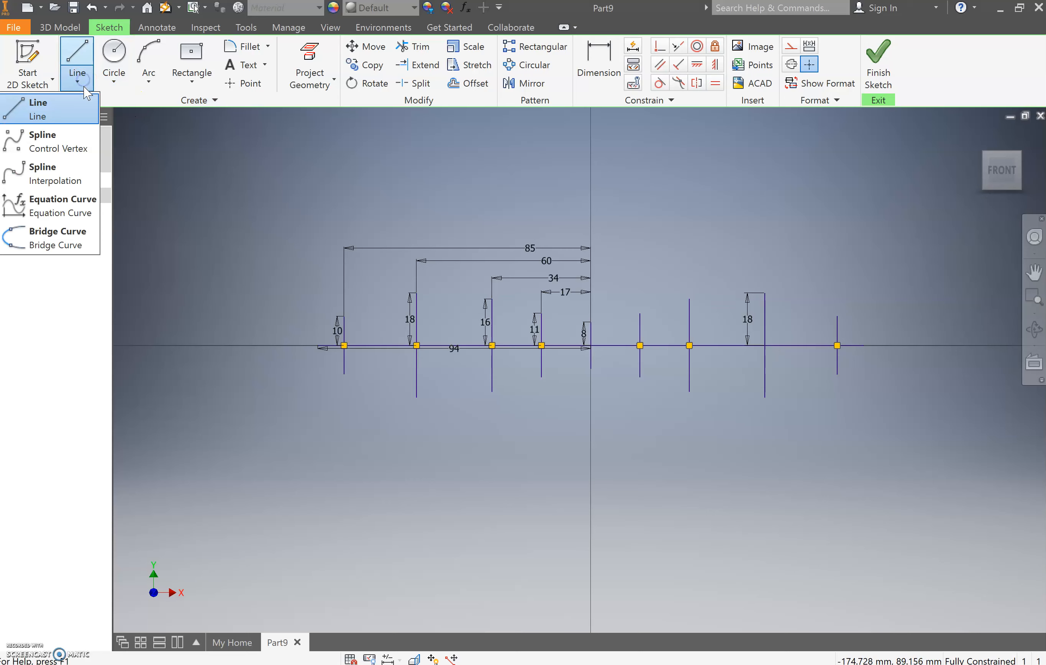
click(69, 176)
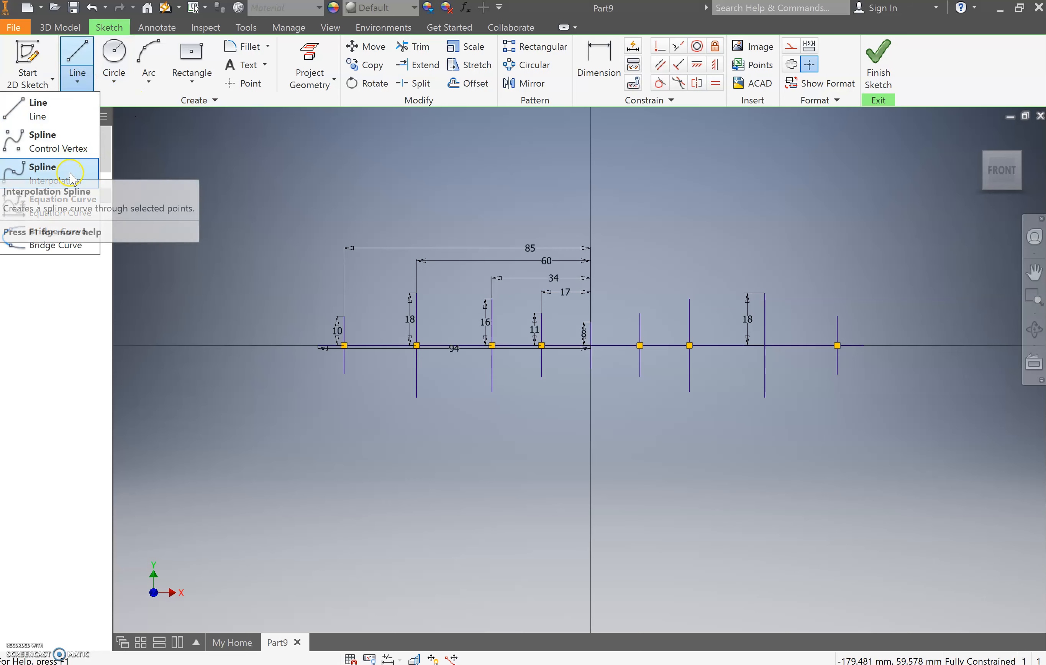
click(69, 176)
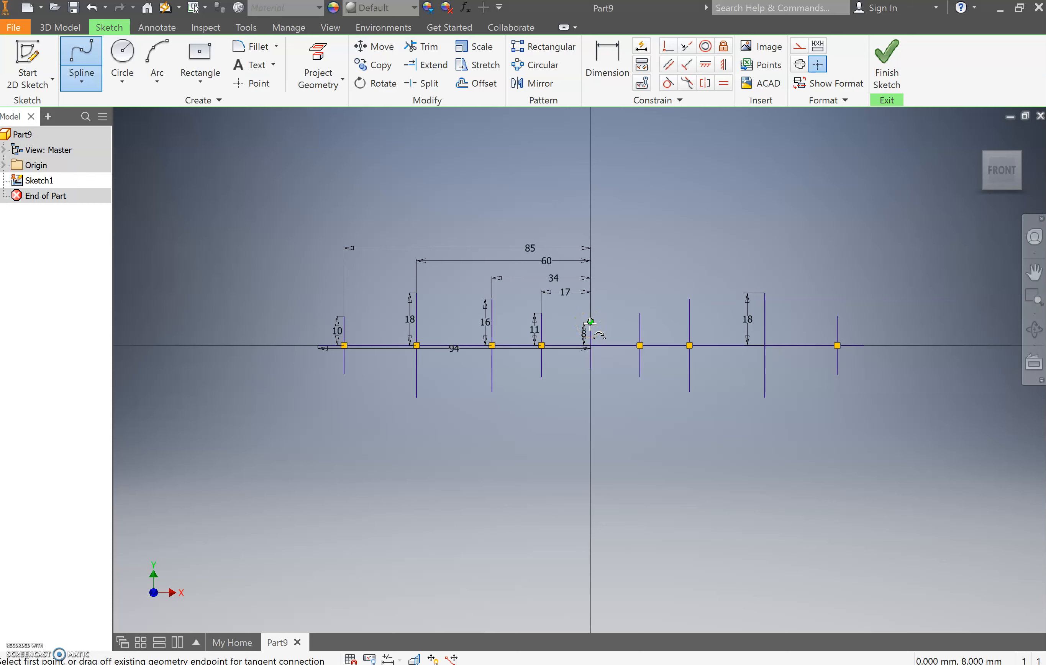
click(590, 322)
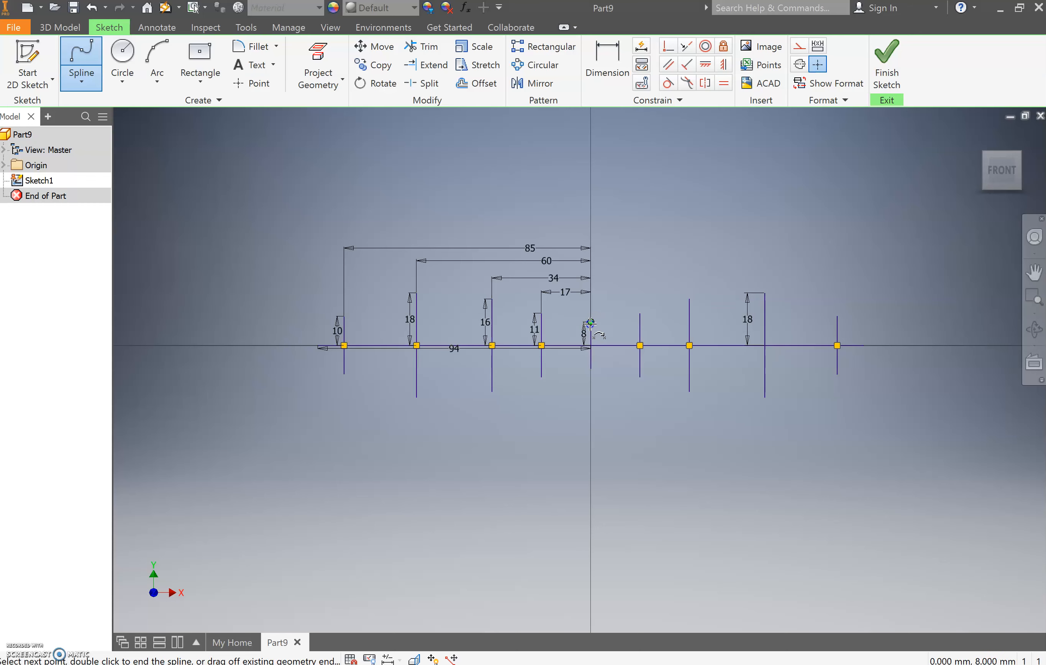
click(542, 314)
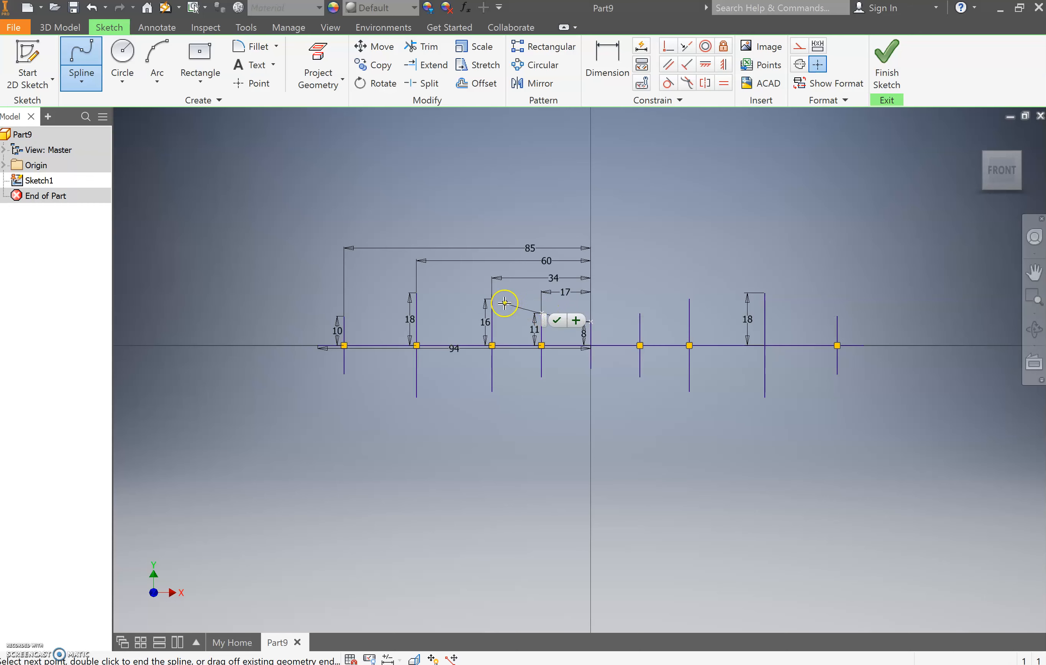
click(492, 299)
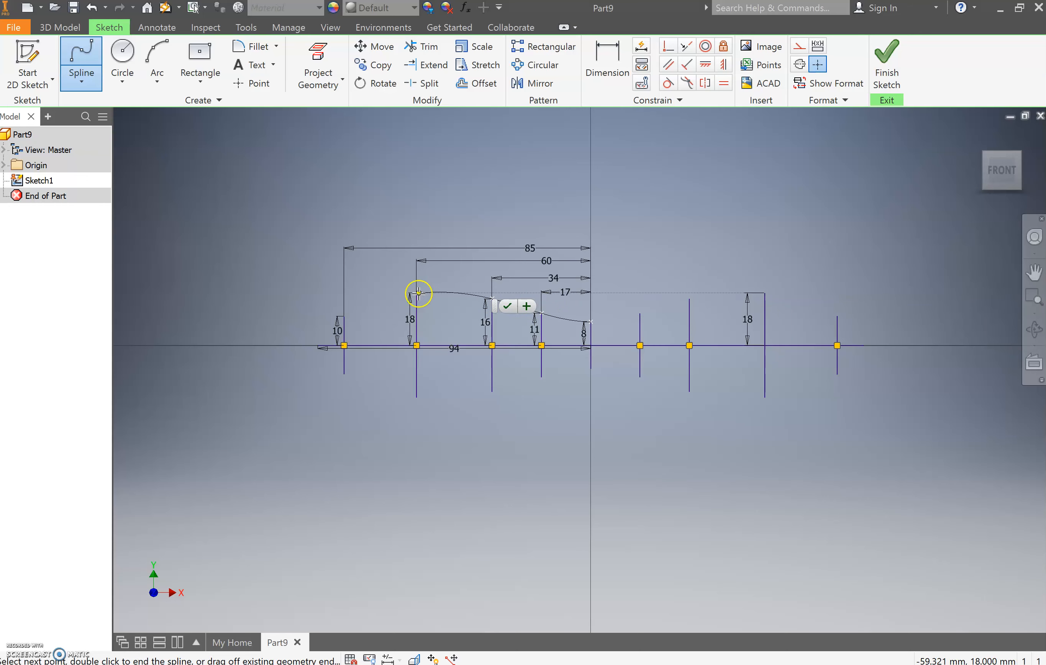
click(418, 292)
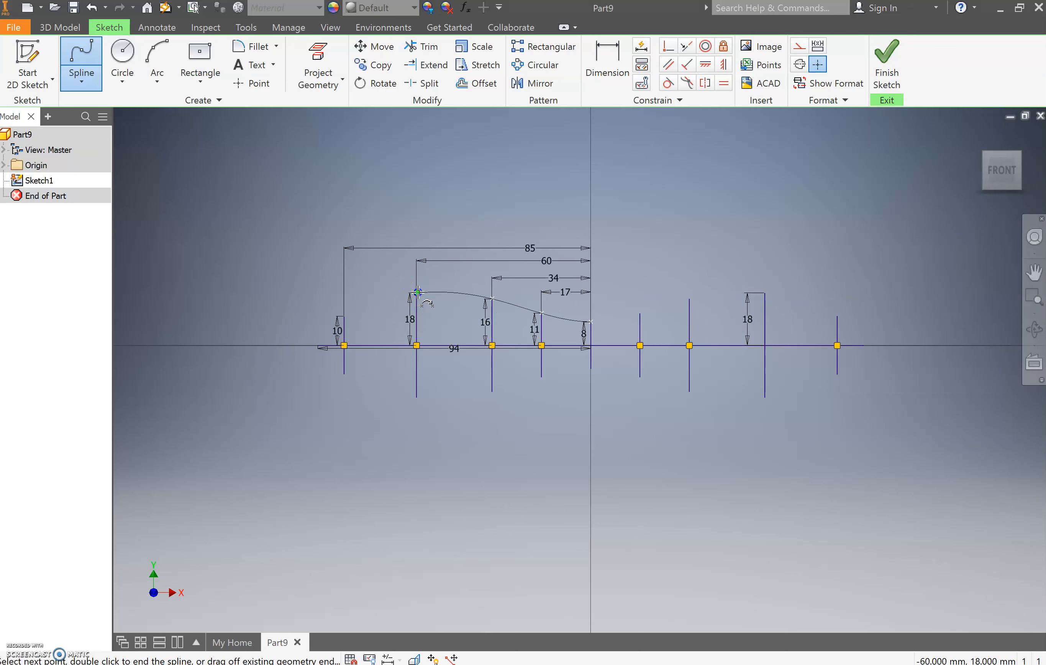
click(345, 316)
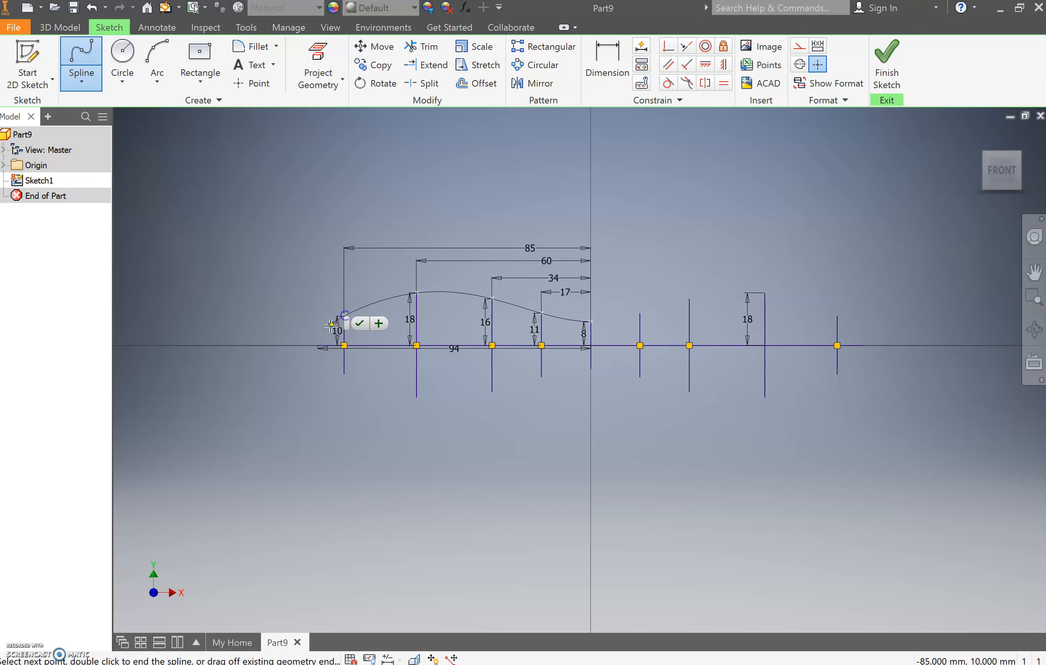
click(319, 345)
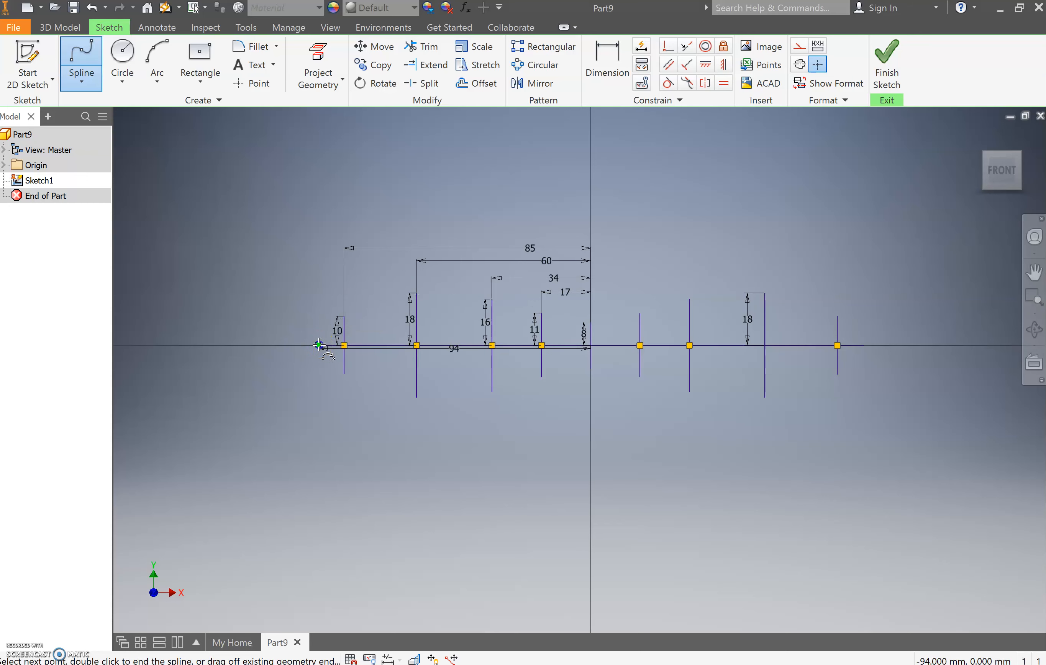
- Continue the spline through the lower ends of all the vertical guide lines to the baseline's right end
click(344, 372)
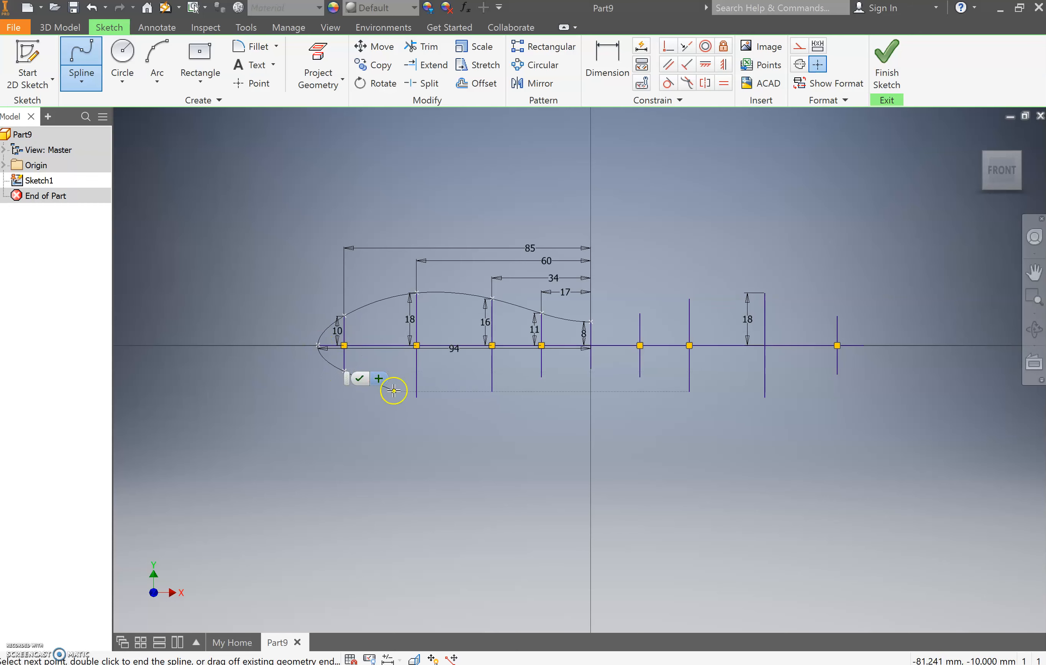
click(417, 397)
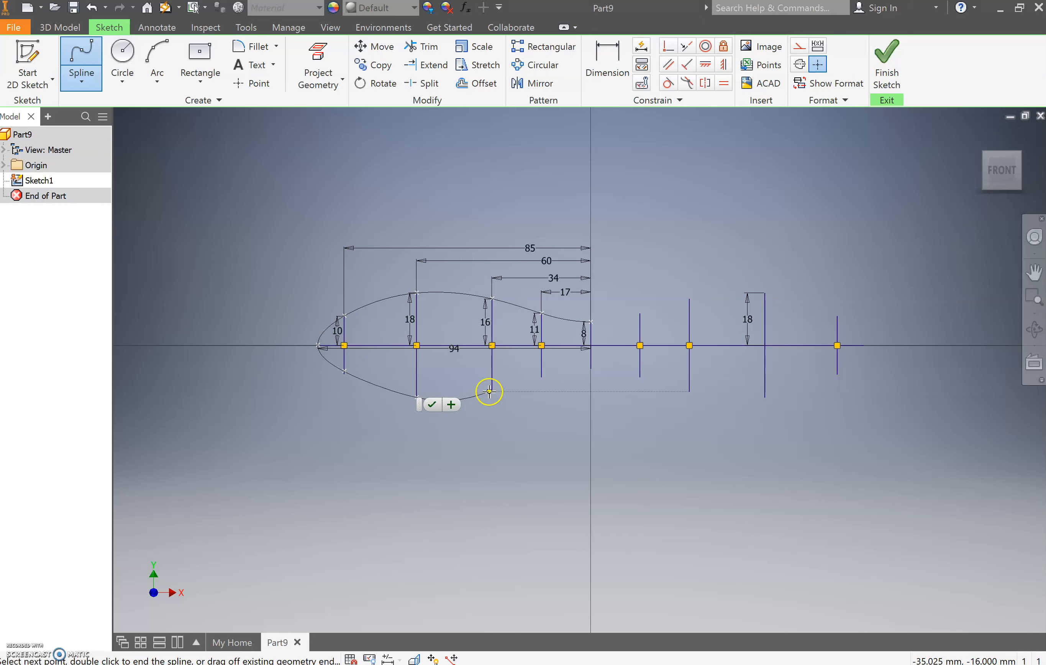
click(491, 390)
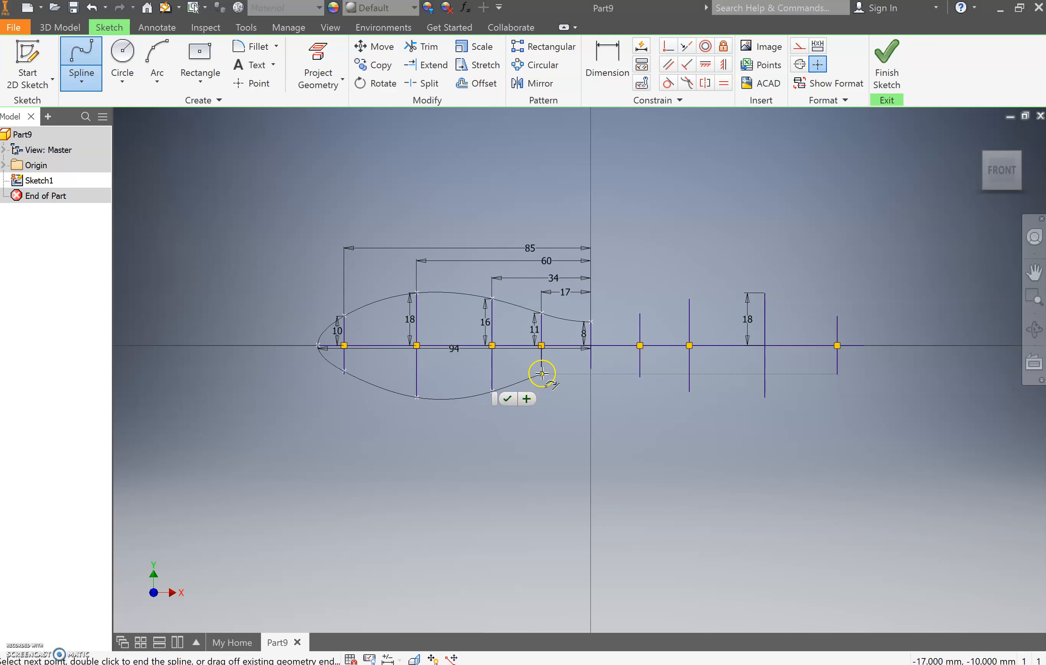
click(542, 377)
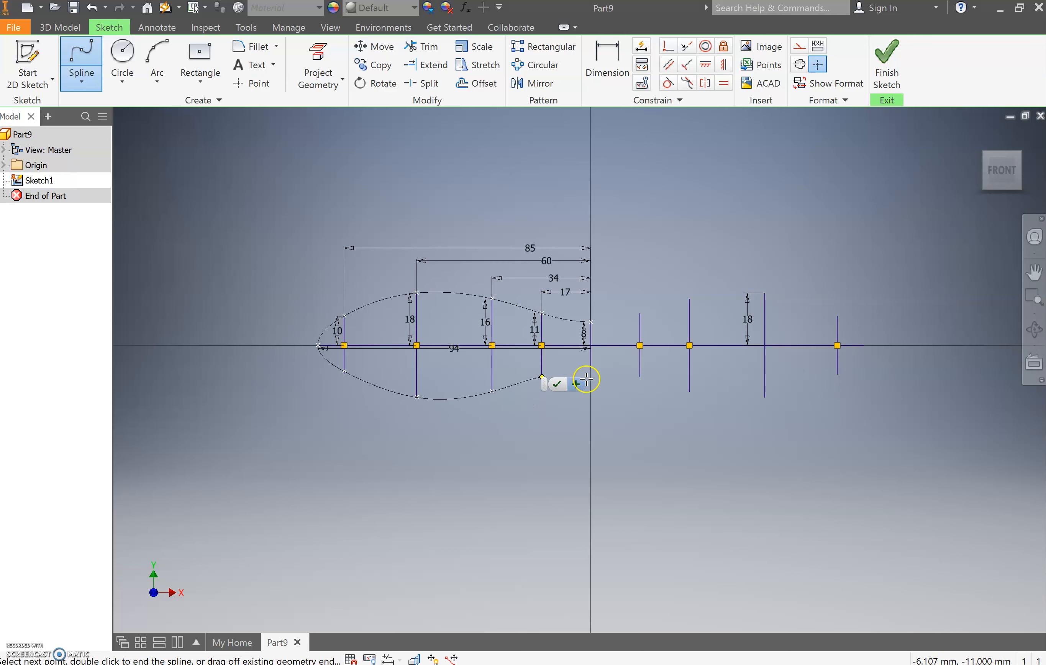
click(590, 369)
click(640, 378)
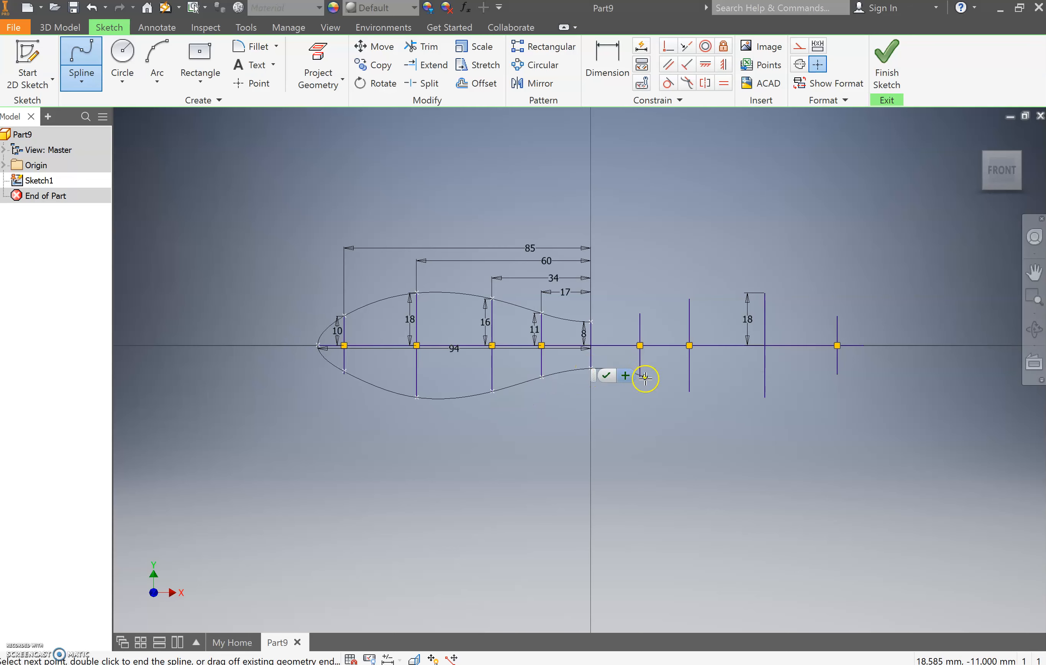
click(690, 392)
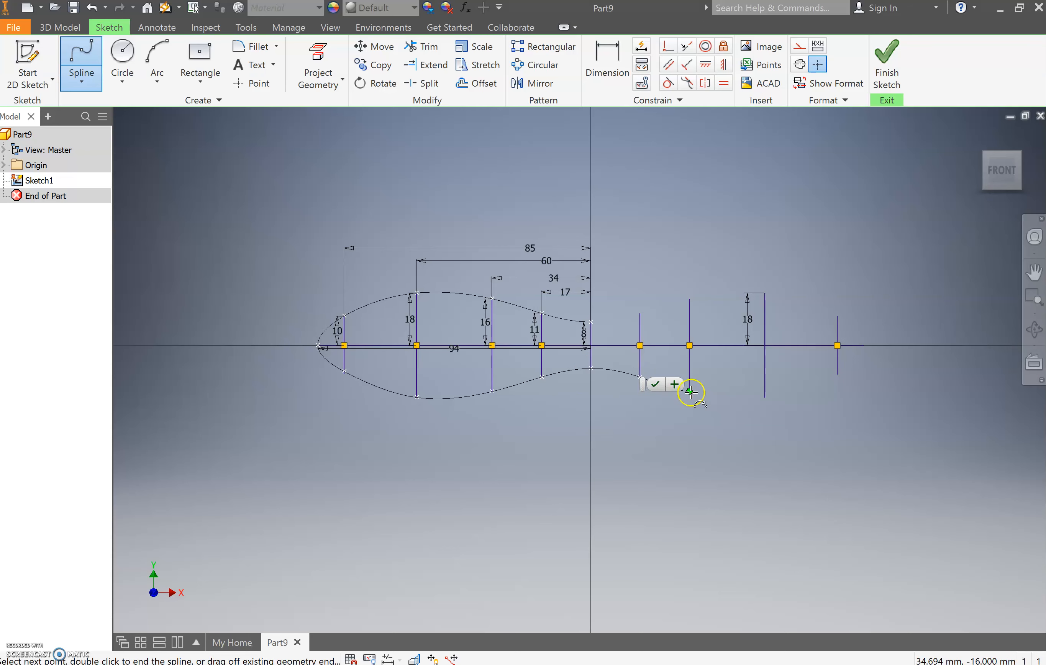
click(689, 391)
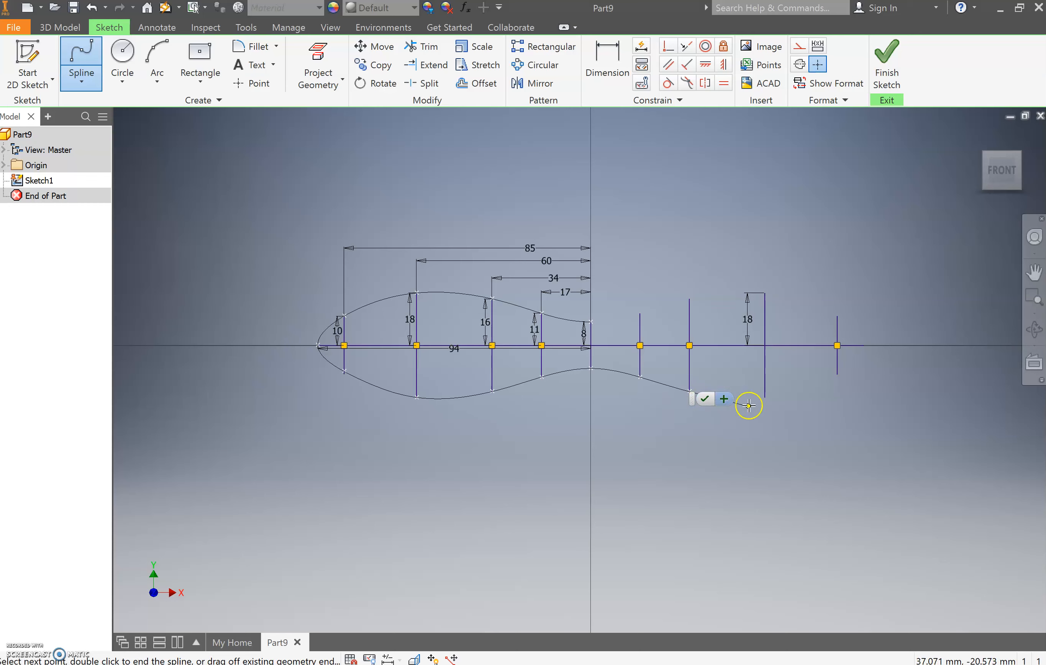
click(766, 398)
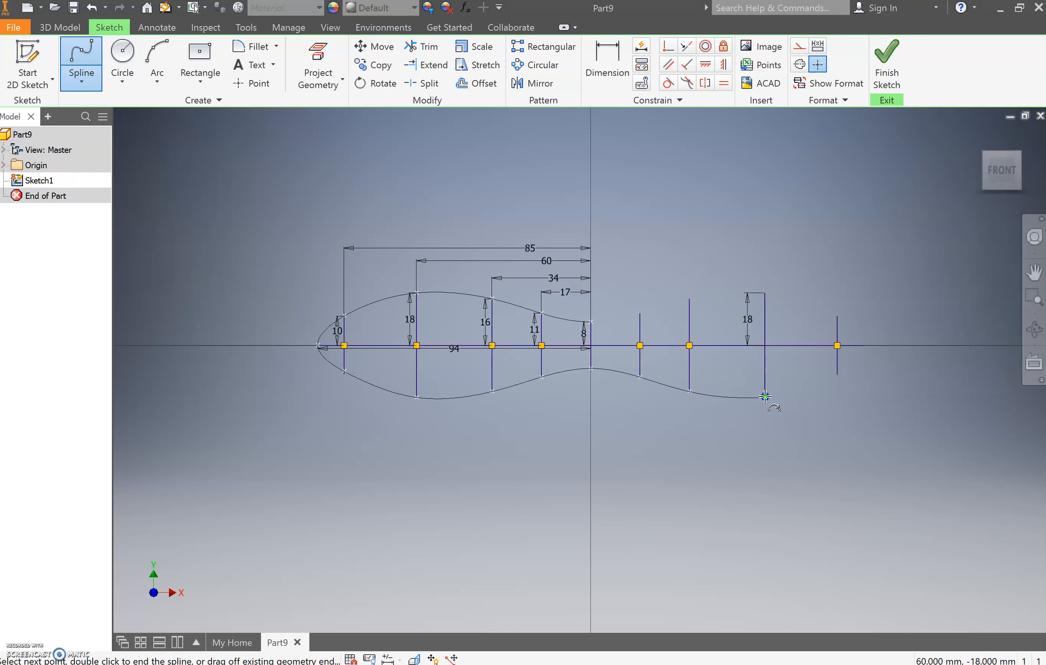
click(837, 375)
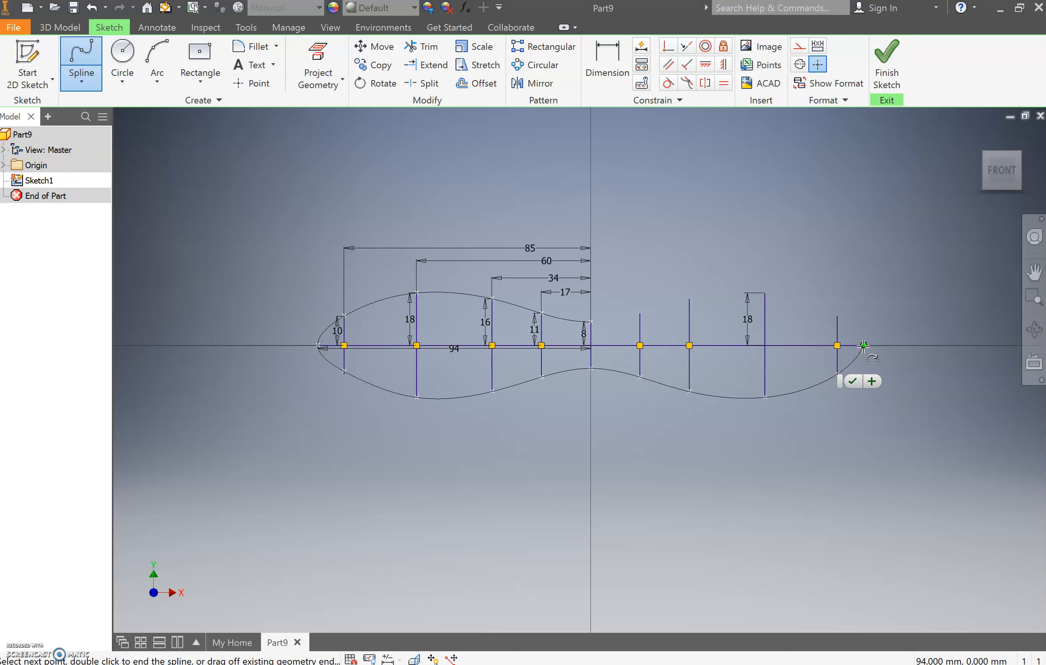
click(863, 345)
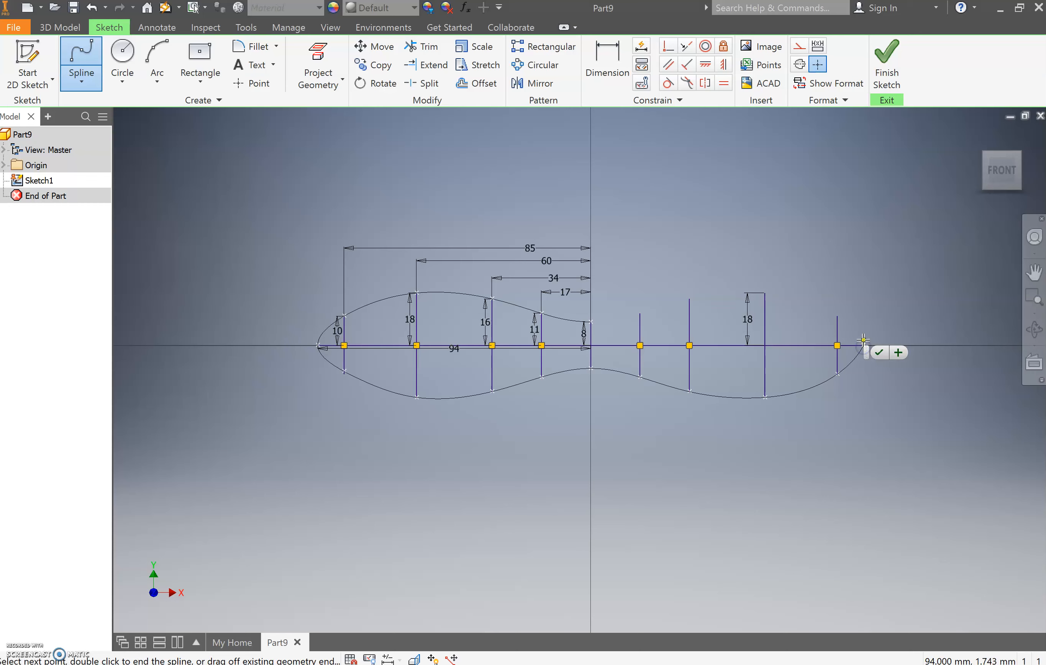
- Close the spline through the upper ends of the right-hand guide lines, back at the top of the 8 mm line
click(830, 314)
click(766, 293)
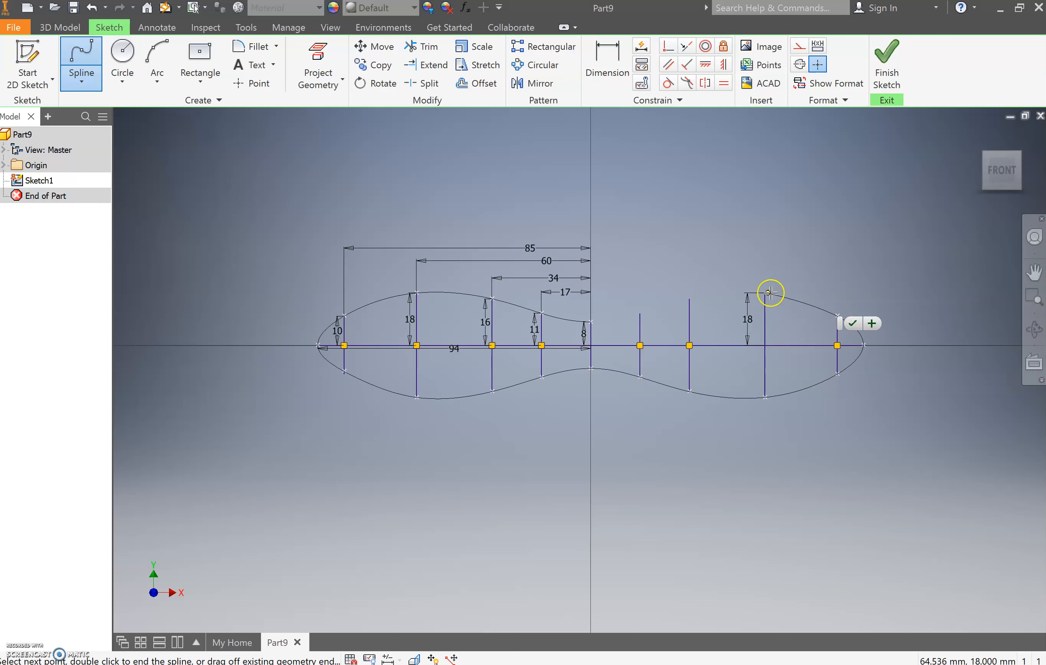
click(690, 298)
click(640, 312)
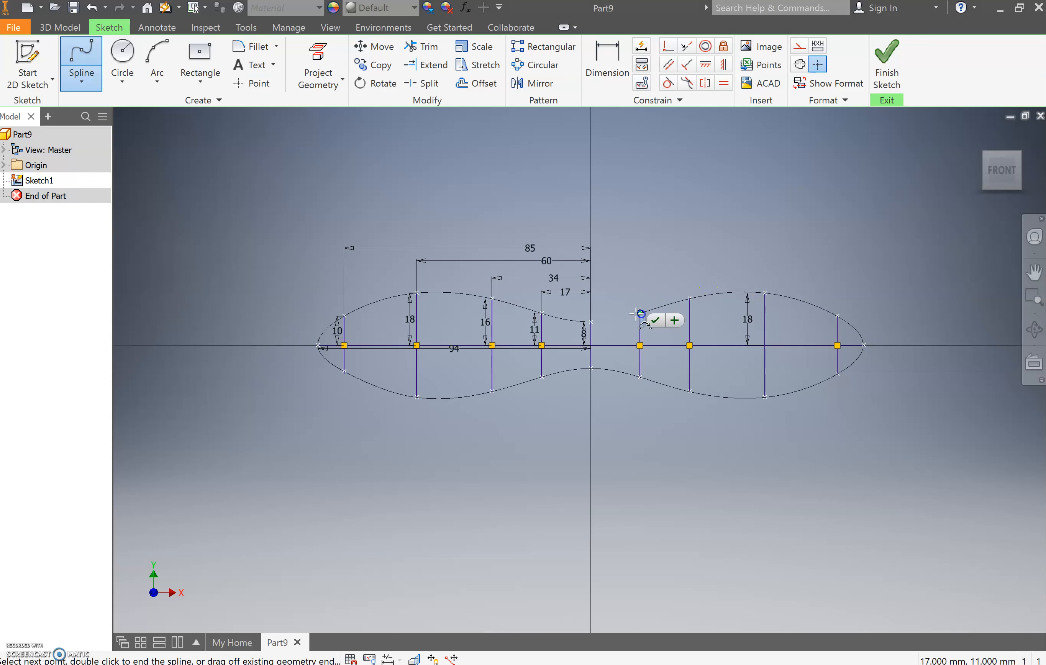
click(591, 322)
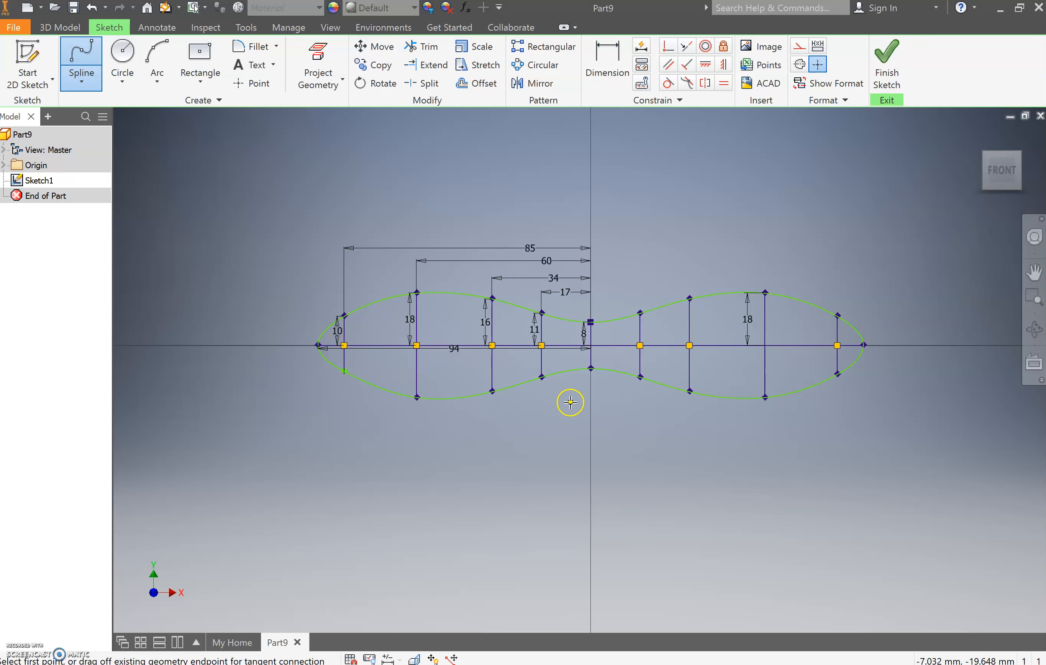
key(Escape)
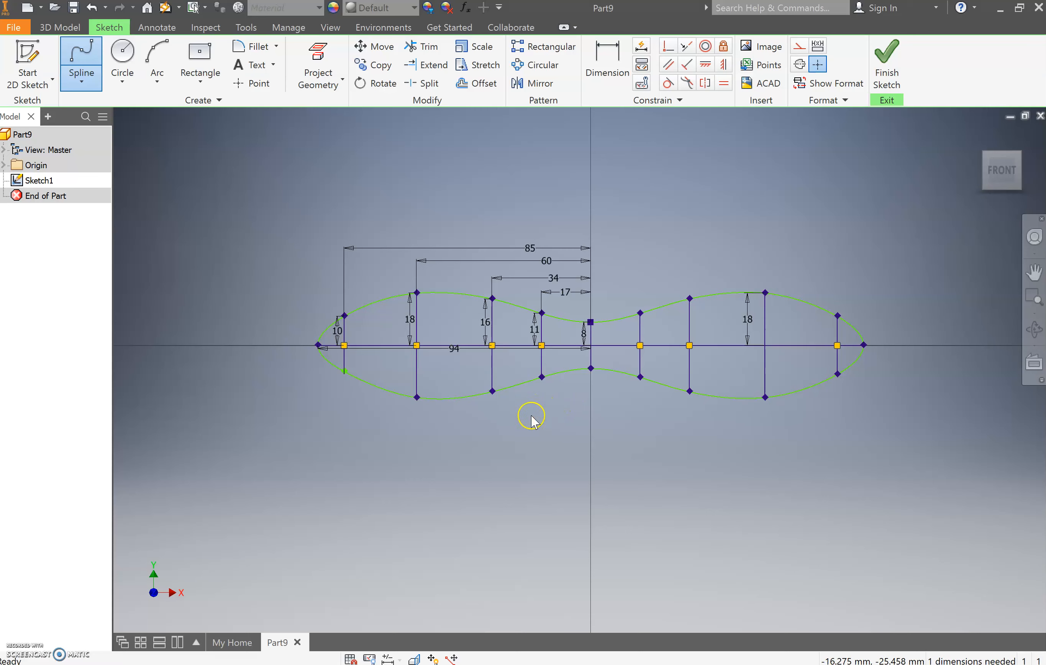
- Delete the 85 mm dimension and move the left 10 mm guide line slightly toward the blade tip, finishing the sketch
click(530, 246)
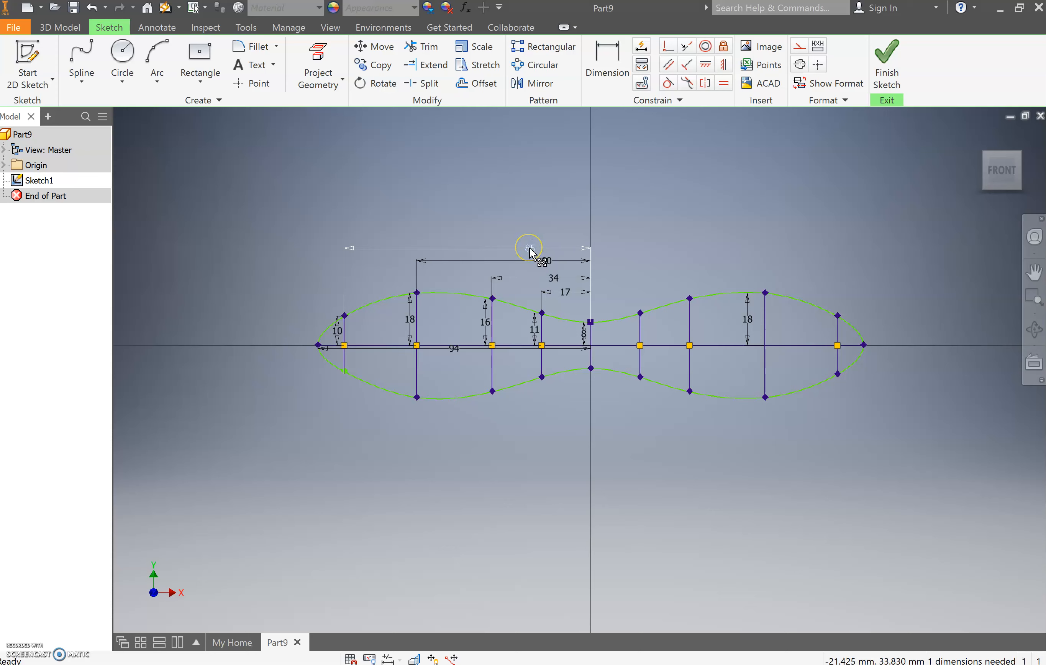
key(Delete)
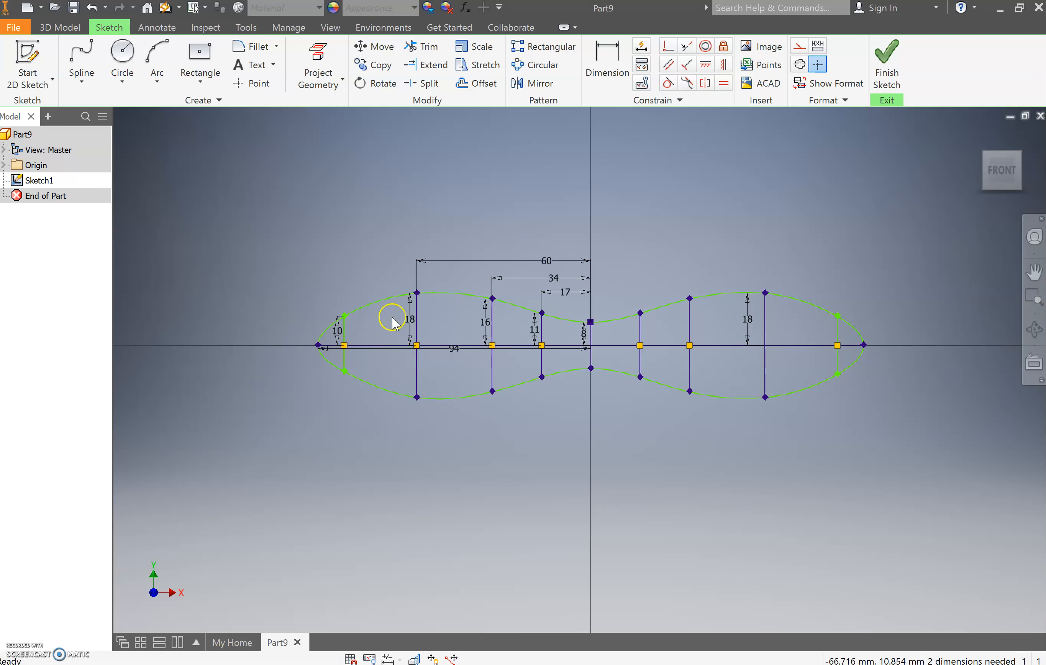
mouse_move(344, 344)
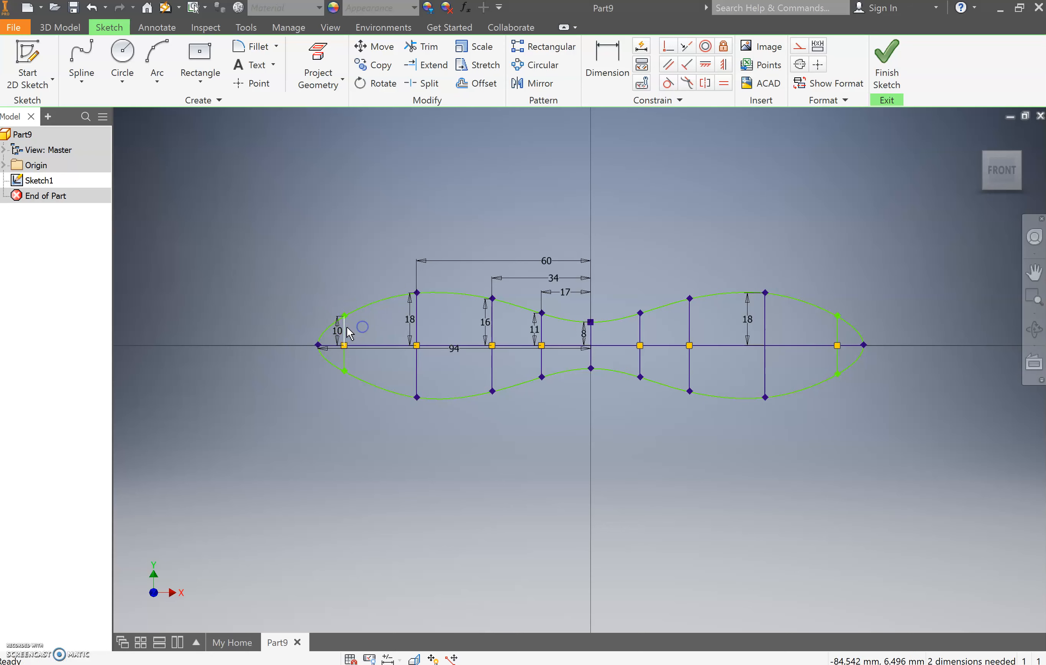
mouse_move(350, 334)
mouse_down()
mouse_move(406, 333)
mouse_move(340, 335)
mouse_up()
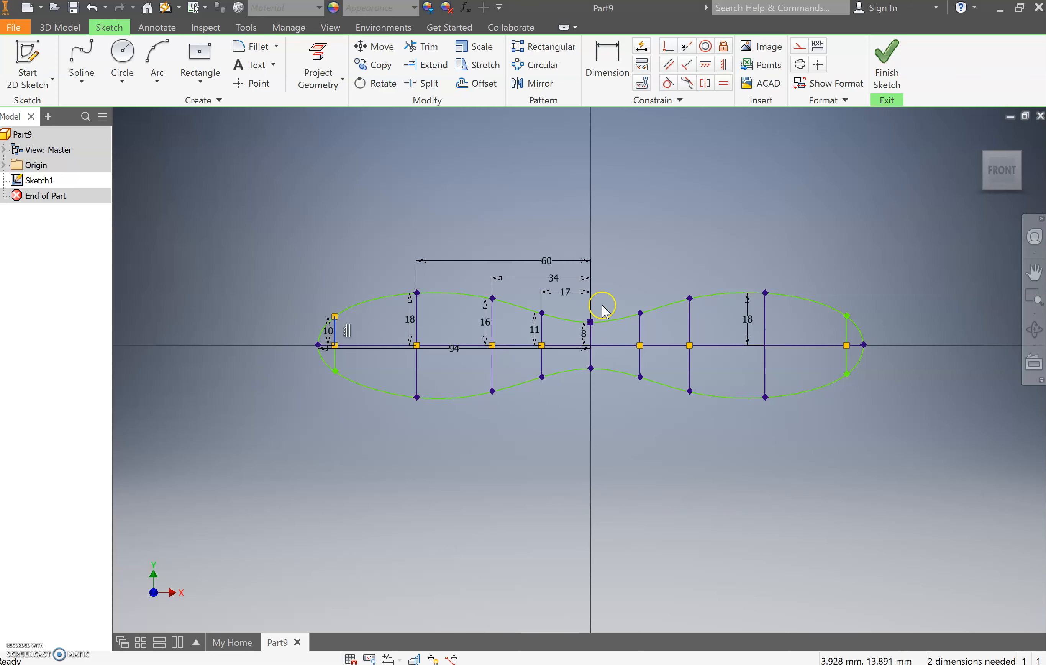
click(878, 74)
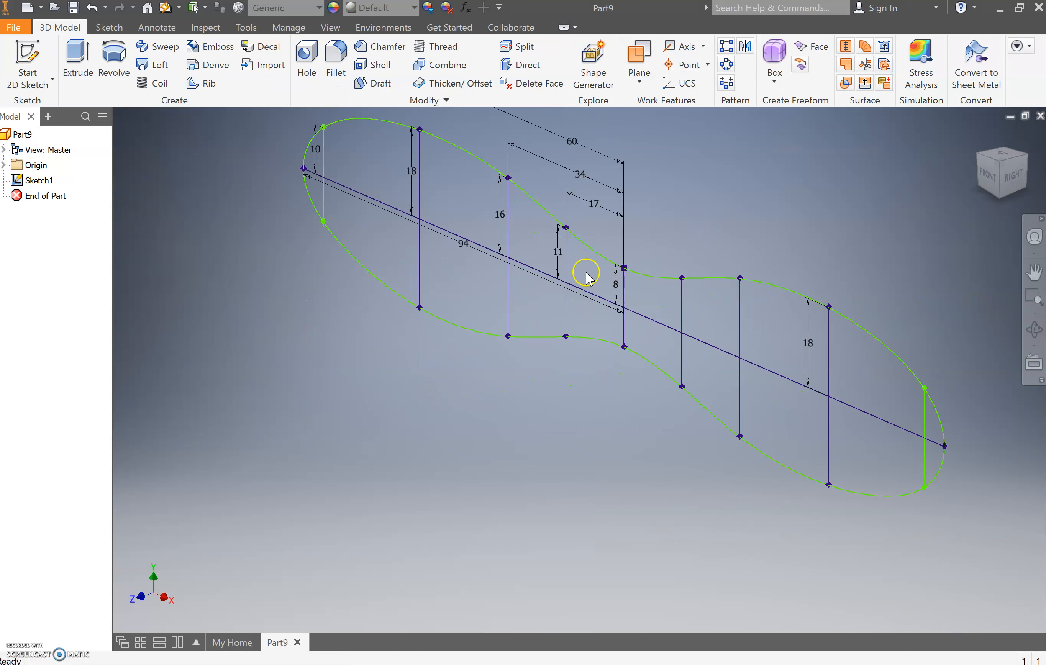
- Start an extrusion and select all profile regions of the blade half on the 94 mm dimension's side of the 8 mm line
key(e)
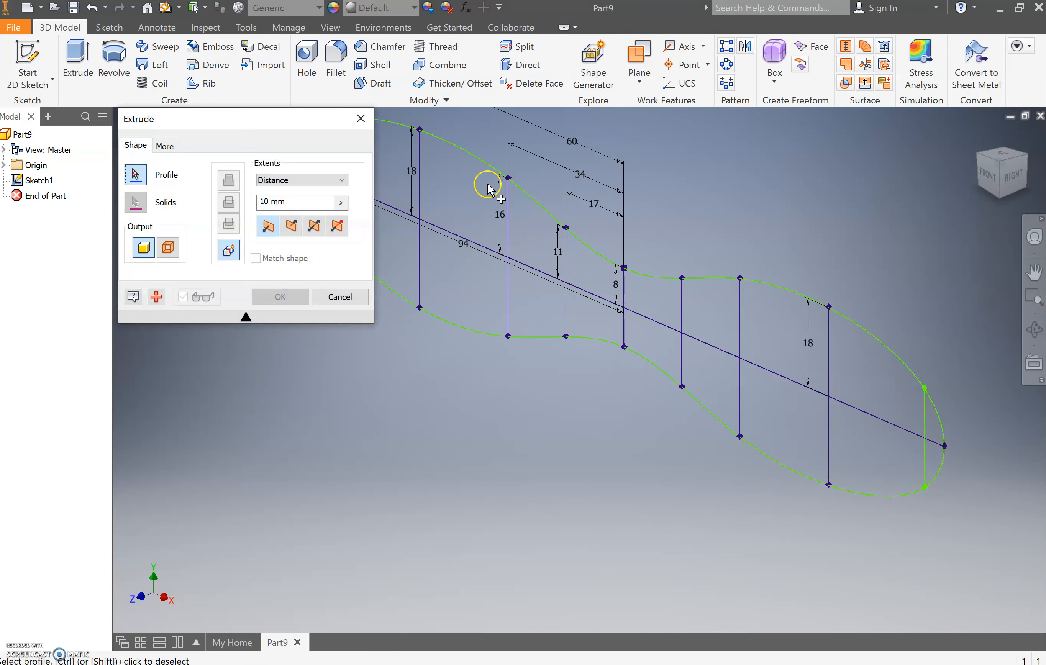
scroll(457, 233, down, 5)
scroll(457, 233, up, 4)
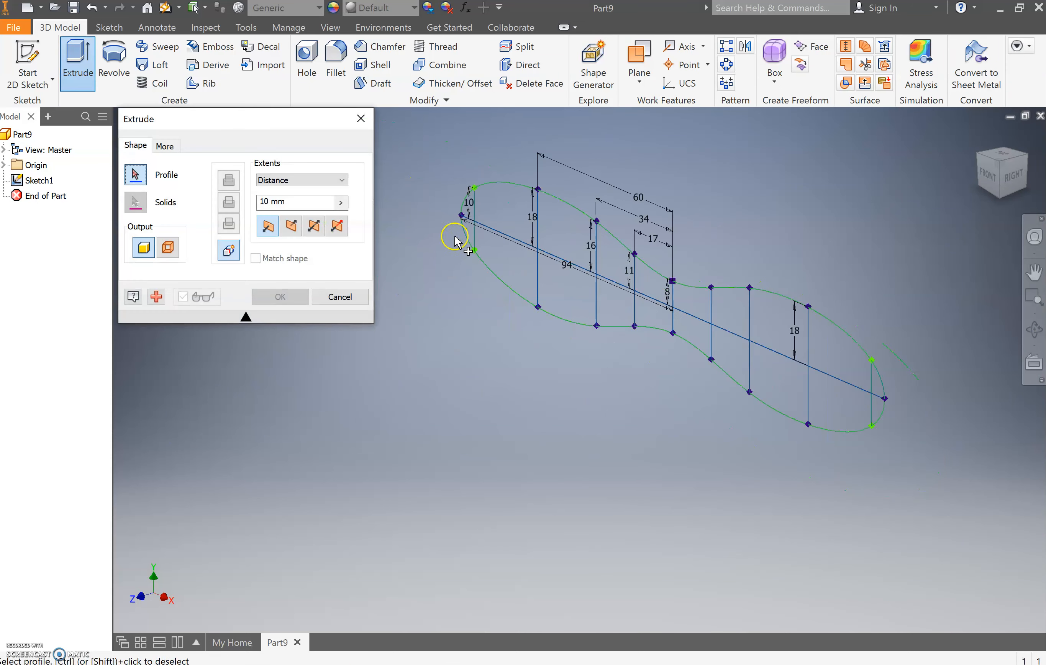
click(470, 215)
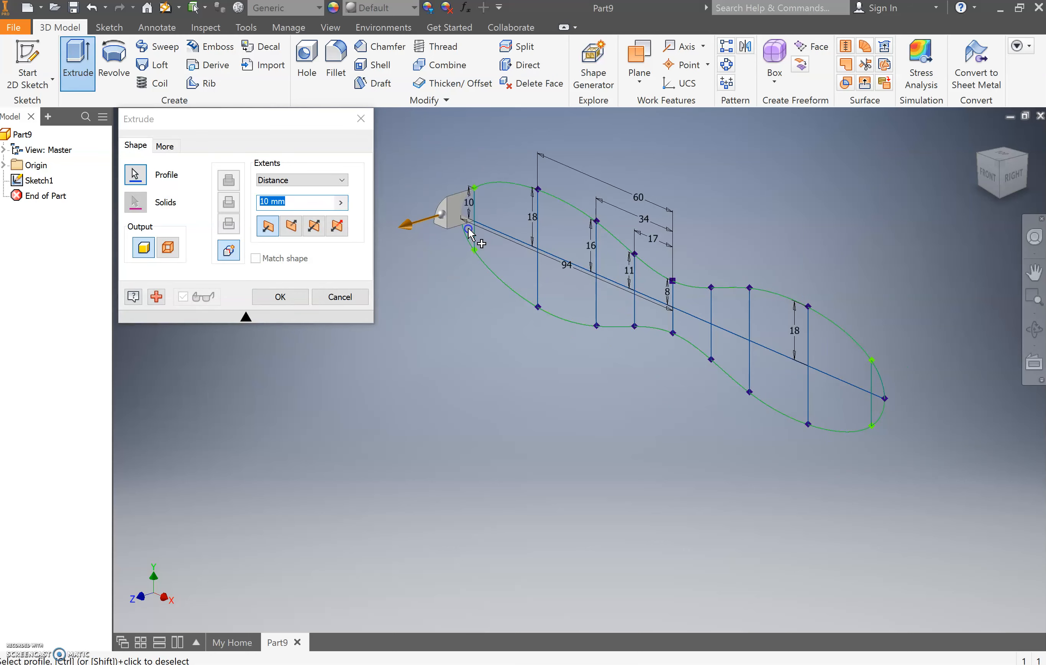
click(493, 219)
click(497, 260)
click(559, 243)
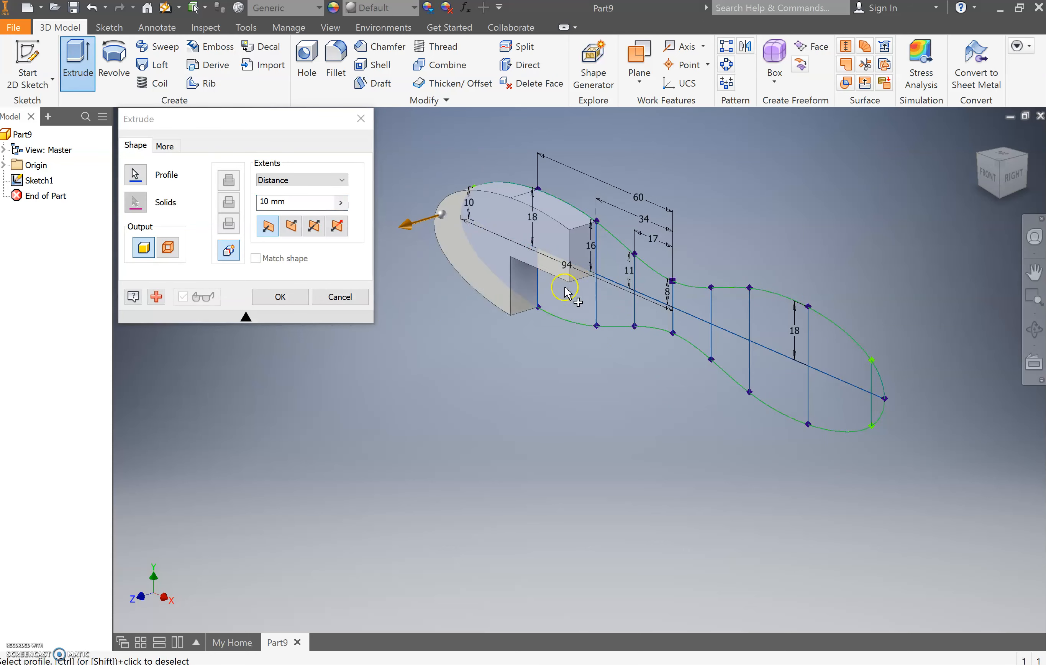
click(565, 288)
click(609, 269)
click(611, 304)
click(655, 289)
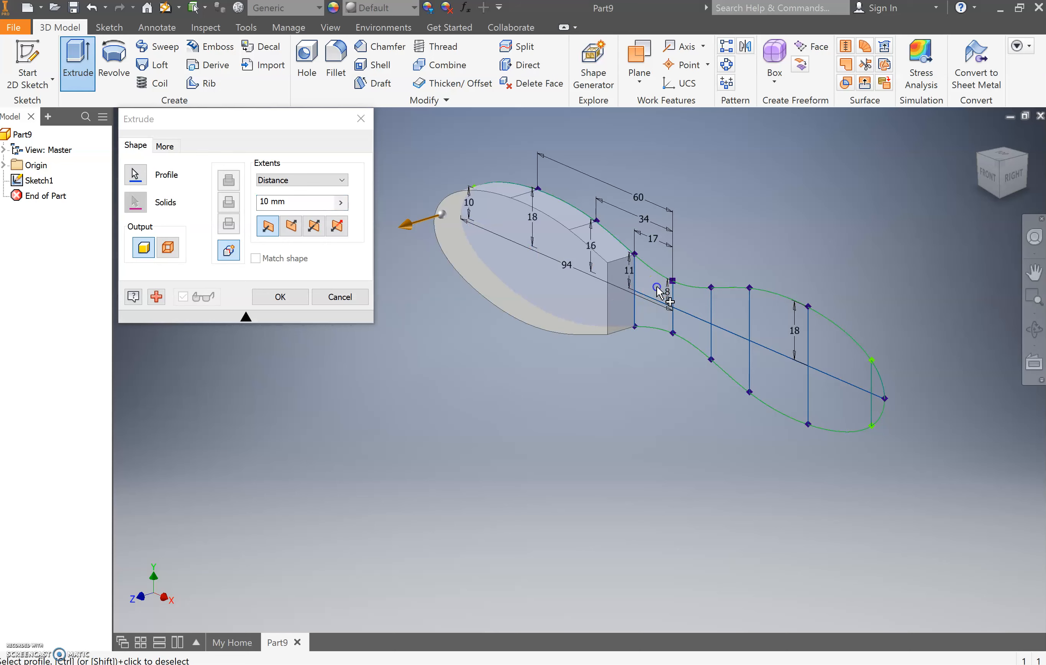
click(652, 318)
- Add all the regions of the opposite blade half, out to its tip, to the extrusion profile
click(695, 307)
click(691, 325)
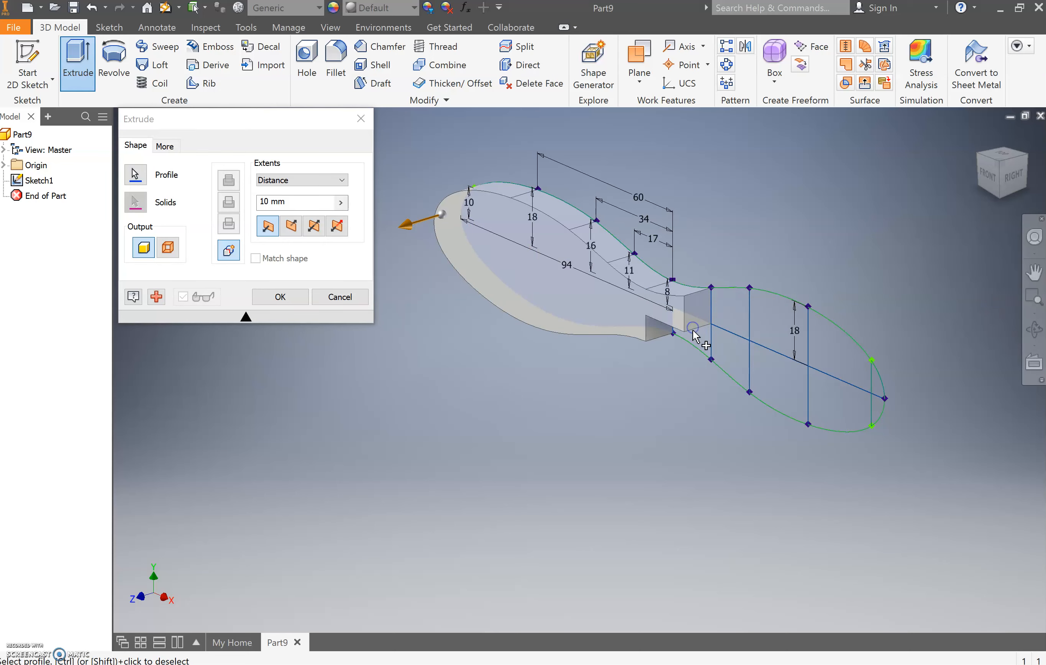
click(738, 323)
click(765, 335)
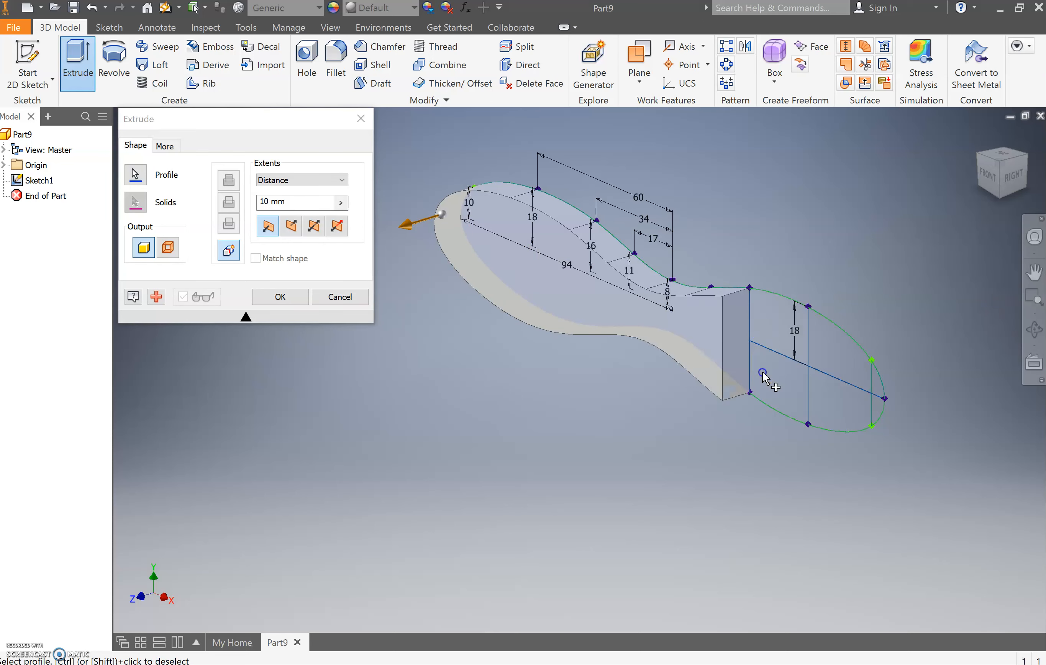
click(827, 405)
click(773, 397)
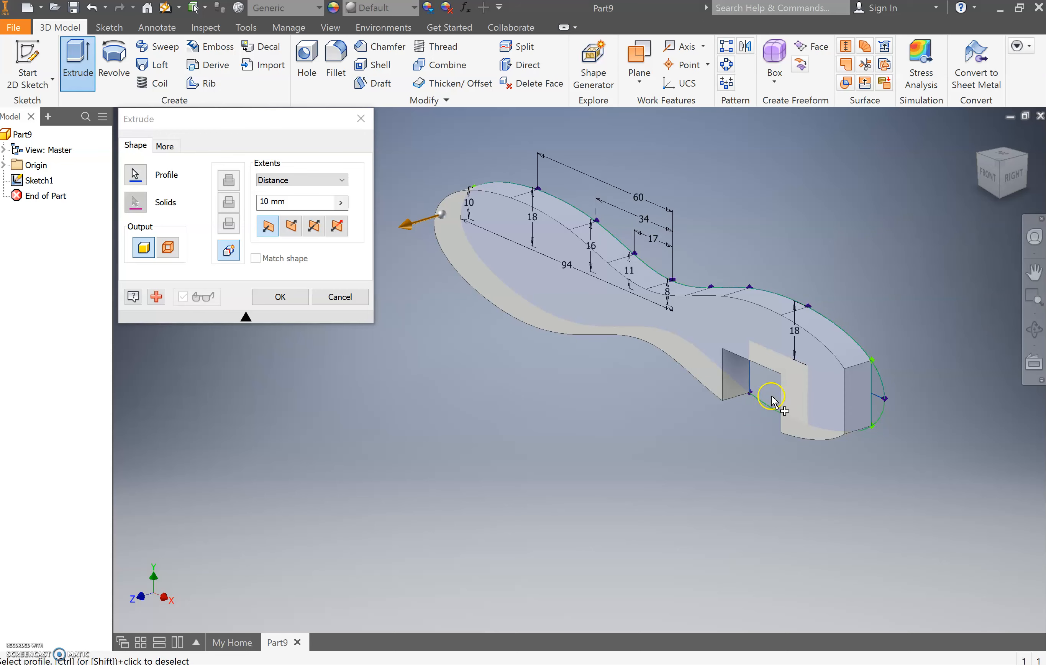
click(807, 397)
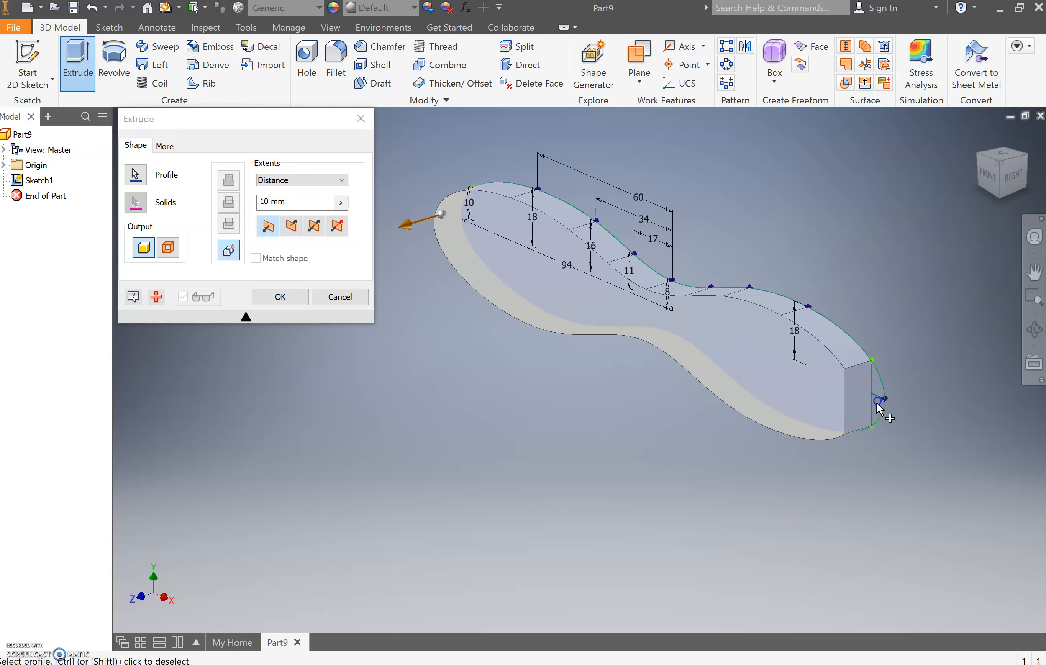
click(877, 408)
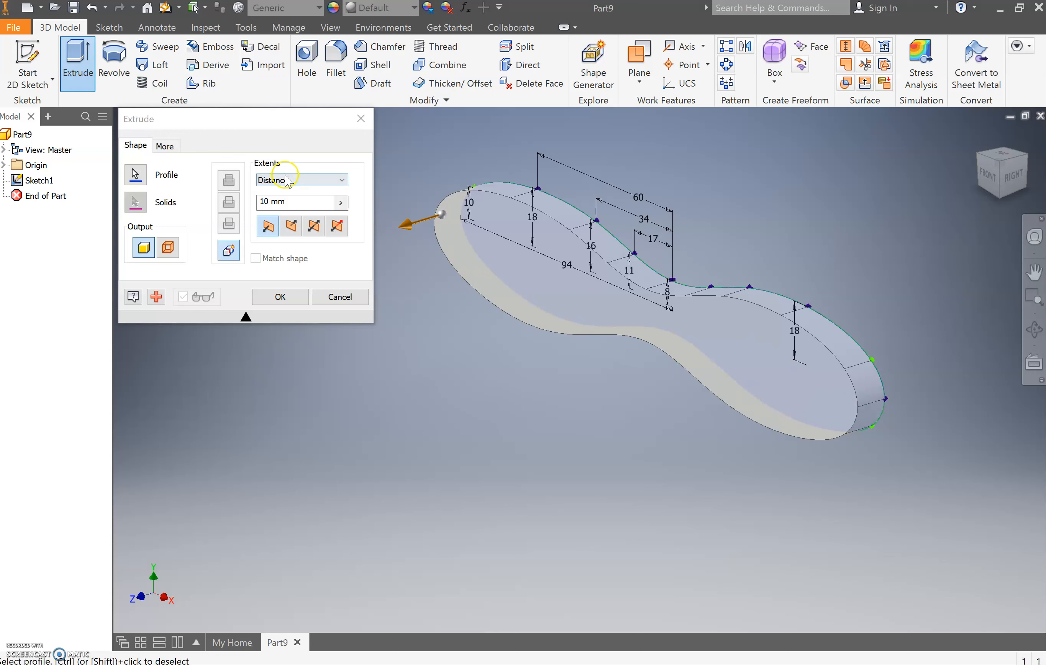
- Extrude the complete propeller profile by 4 mm
click(289, 200)
drag(290, 203, 245, 204)
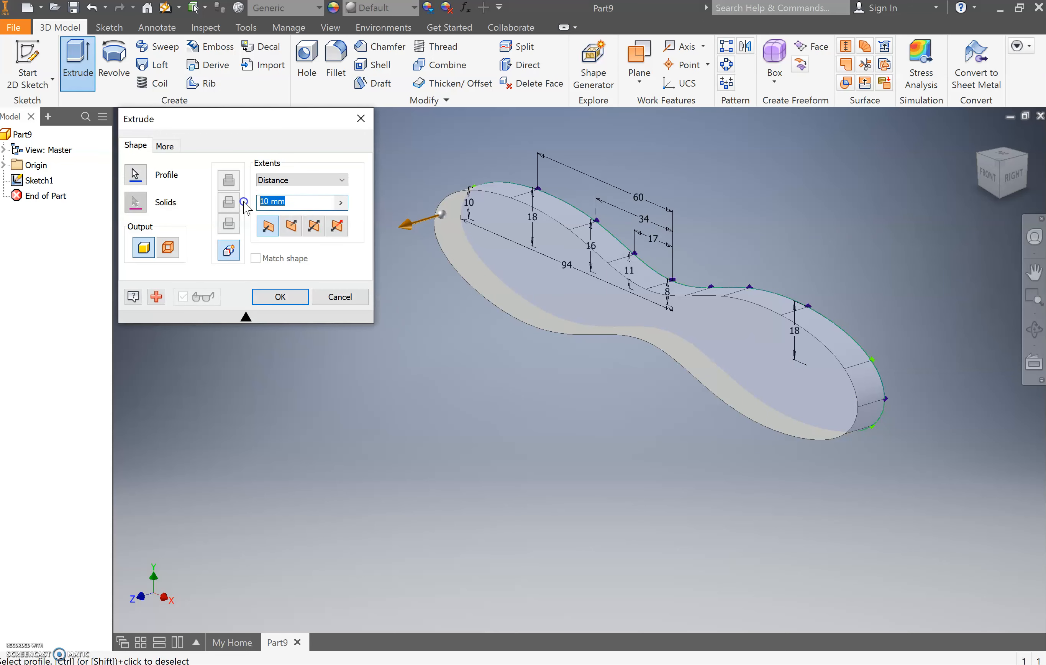
text(4mm)
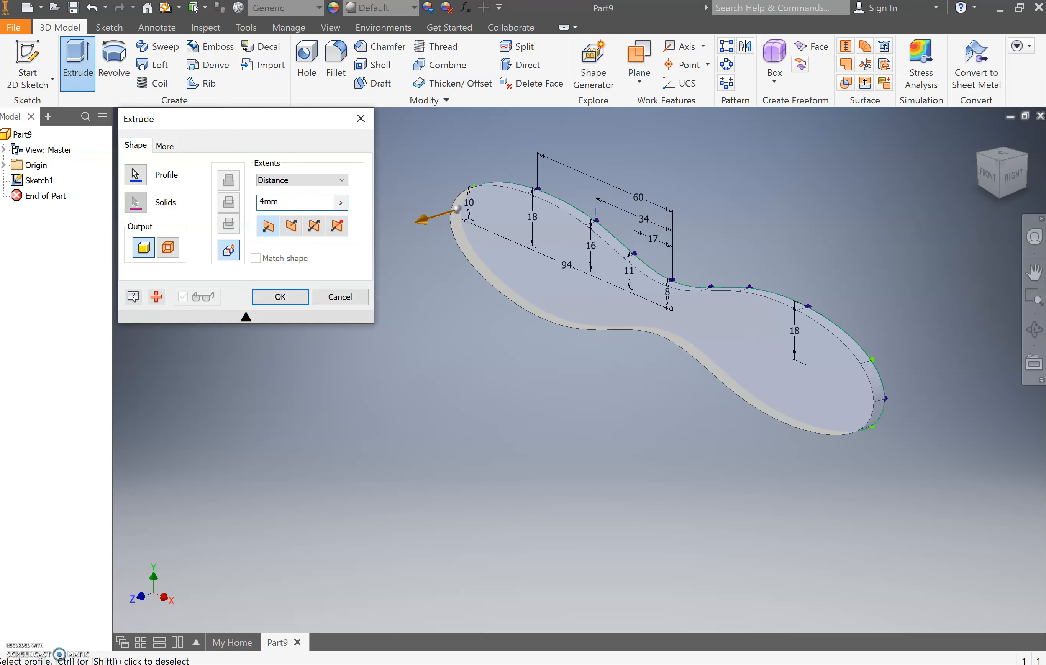
key(Return)
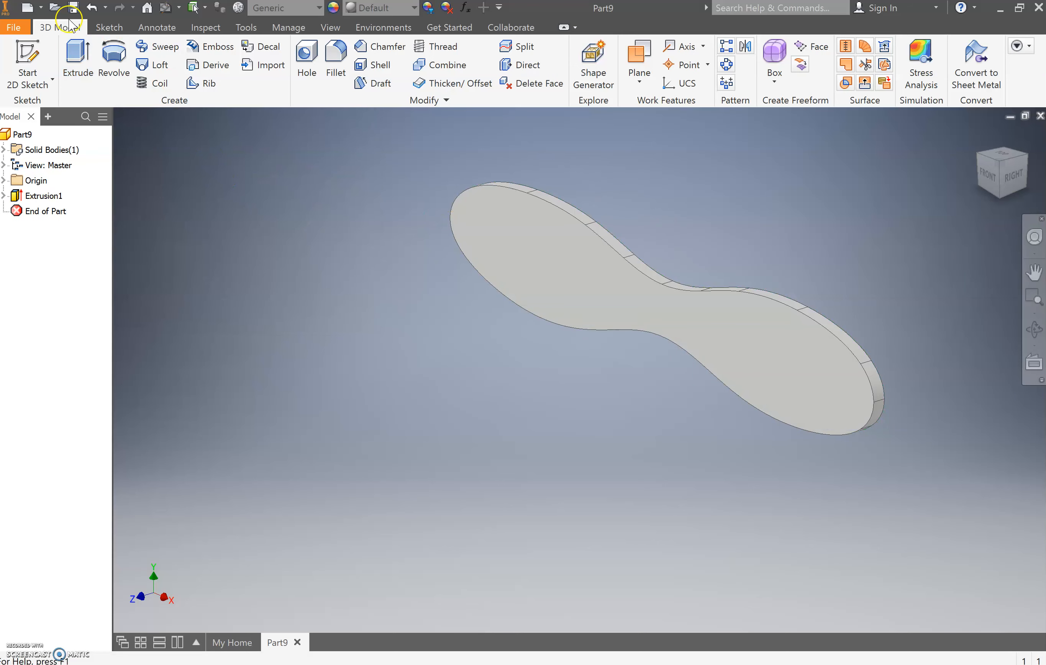
- Sketch a 3 mm diameter circle centred on the origin on the propeller's front face and finish the sketch
click(30, 50)
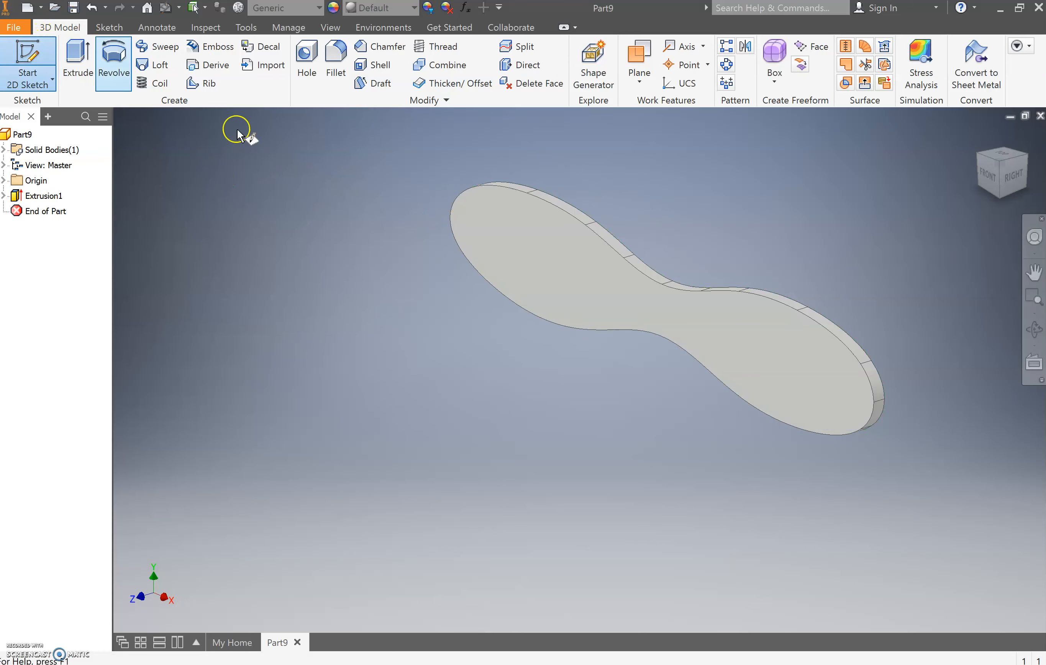
click(616, 291)
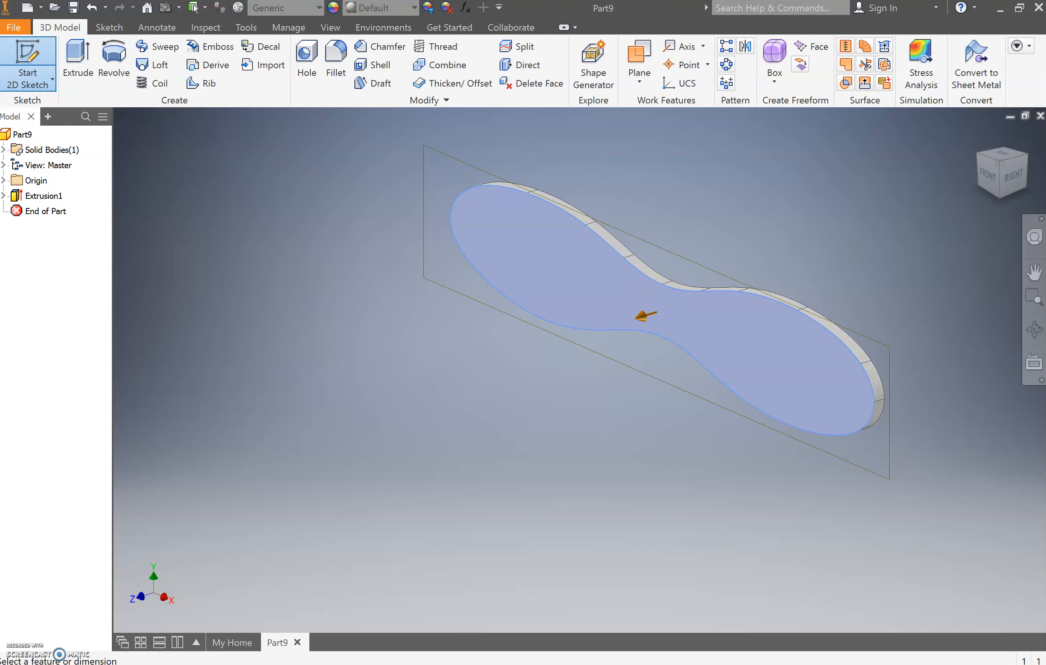
key(Escape)
click(27, 60)
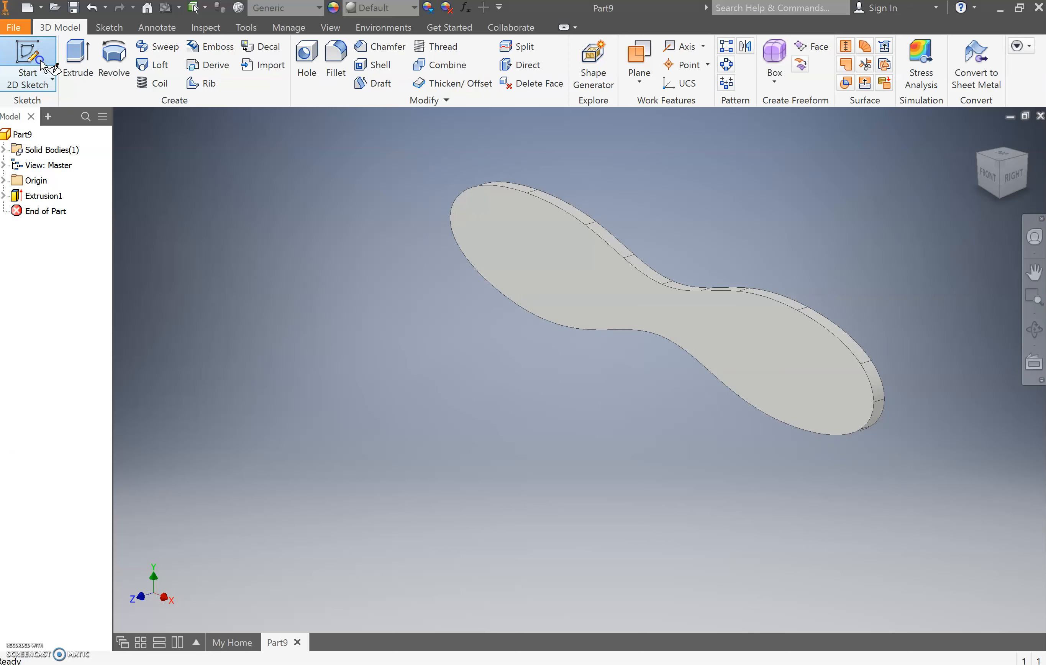
click(566, 293)
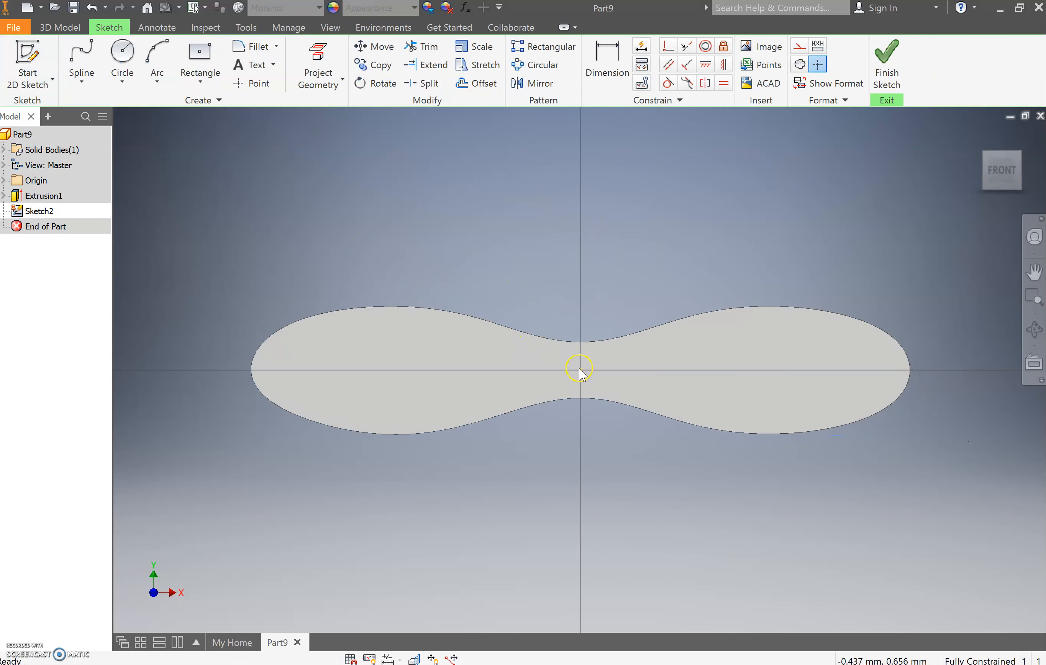
click(125, 50)
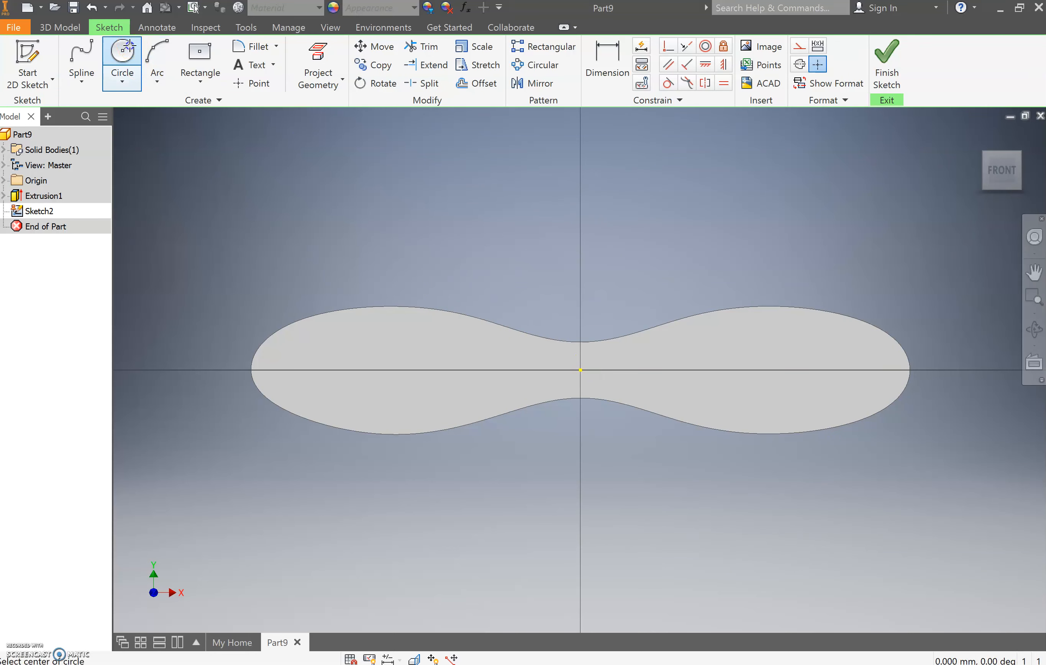
click(580, 371)
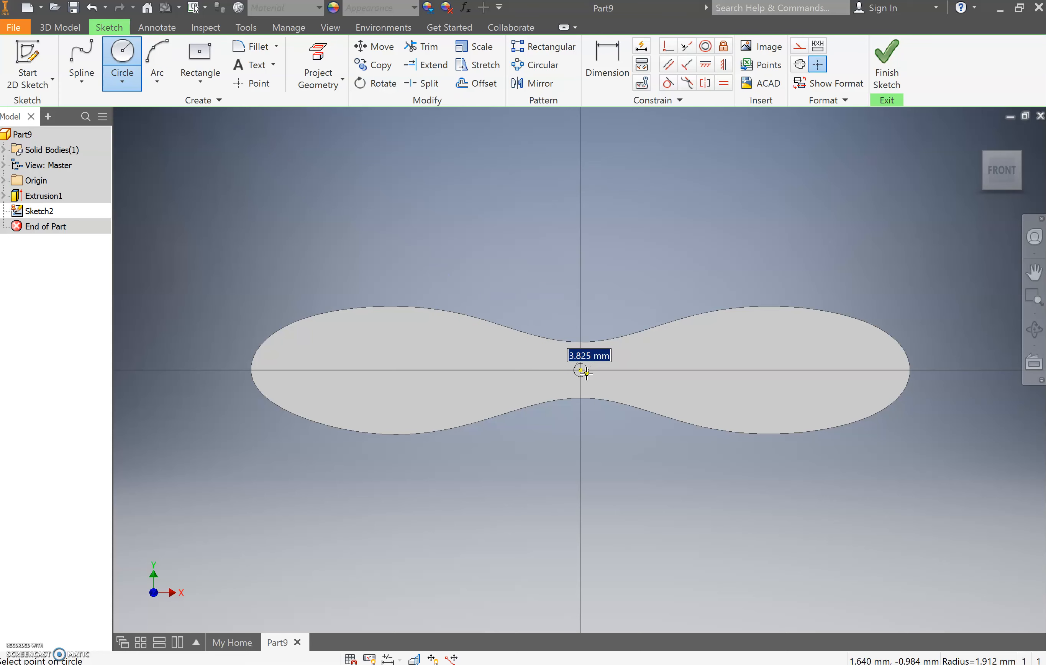
text(3)
key(Return)
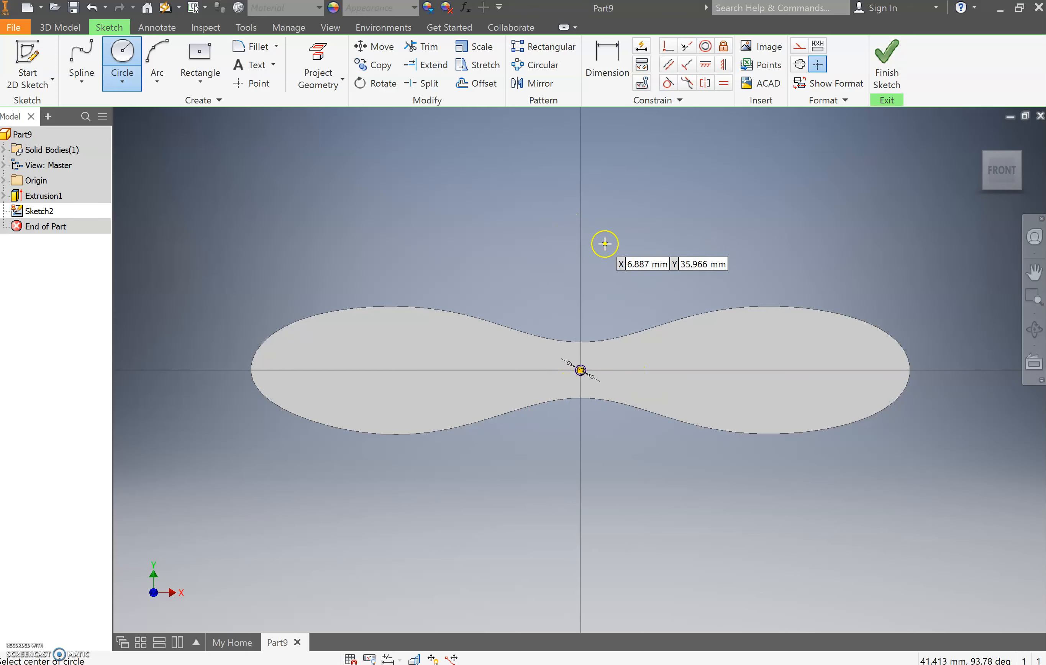
click(886, 64)
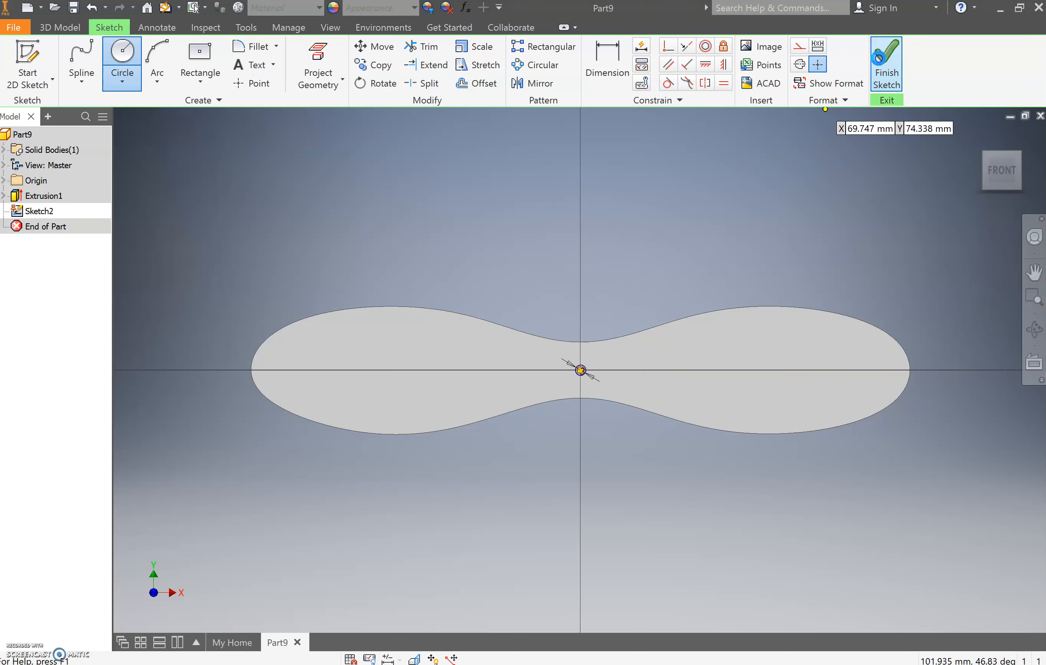
- Cut the 3 mm circle 4 mm deep into the propeller by reversing the extrusion direction
key(e)
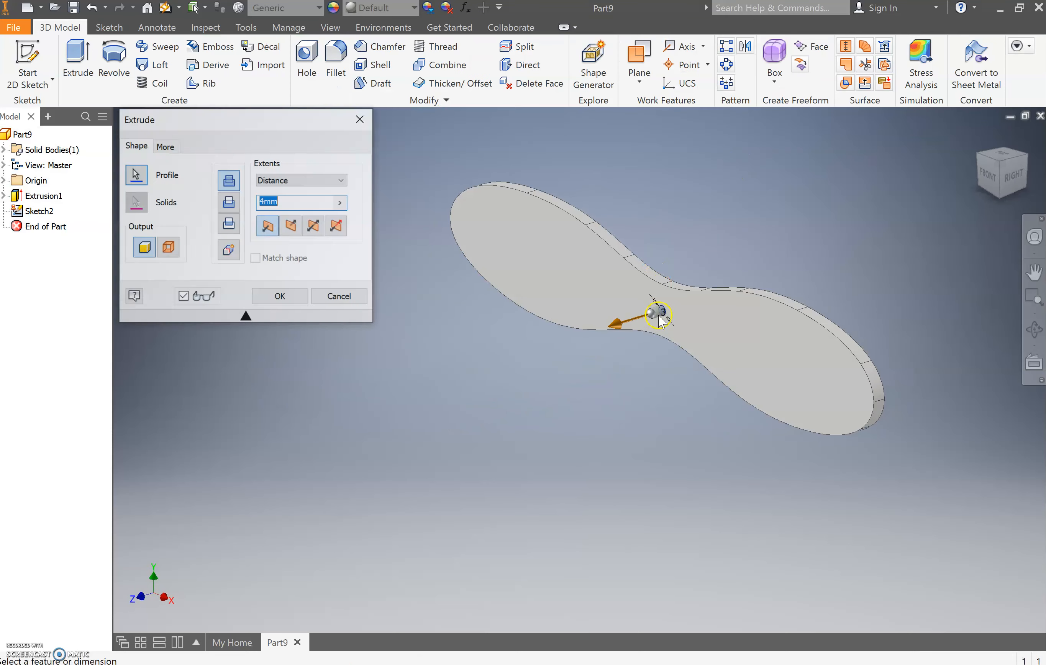
scroll(659, 317, up, 3)
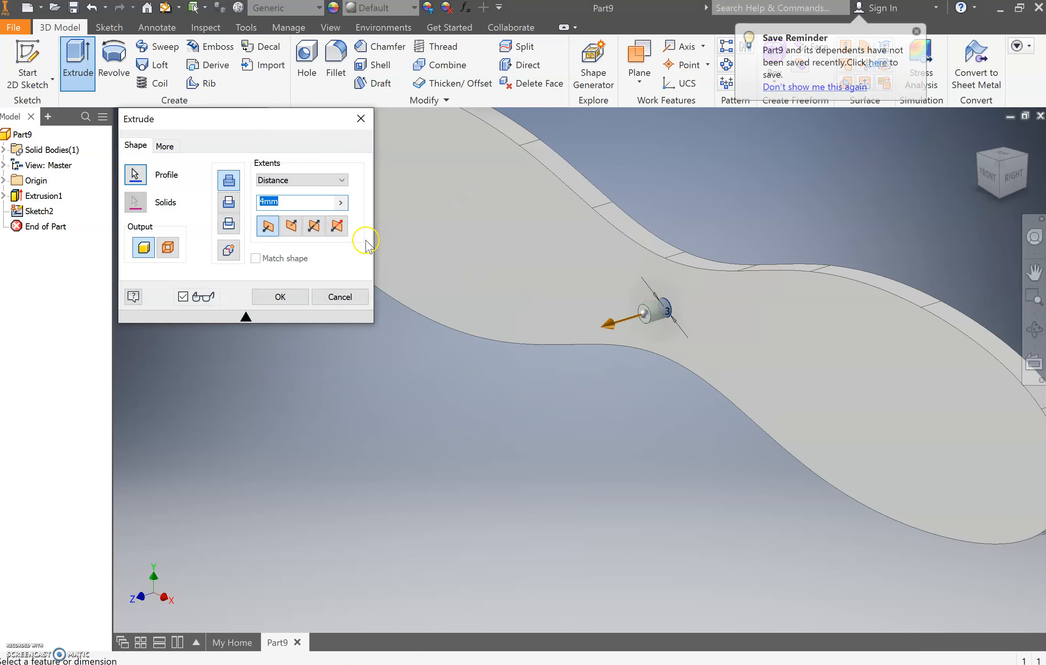
click(291, 227)
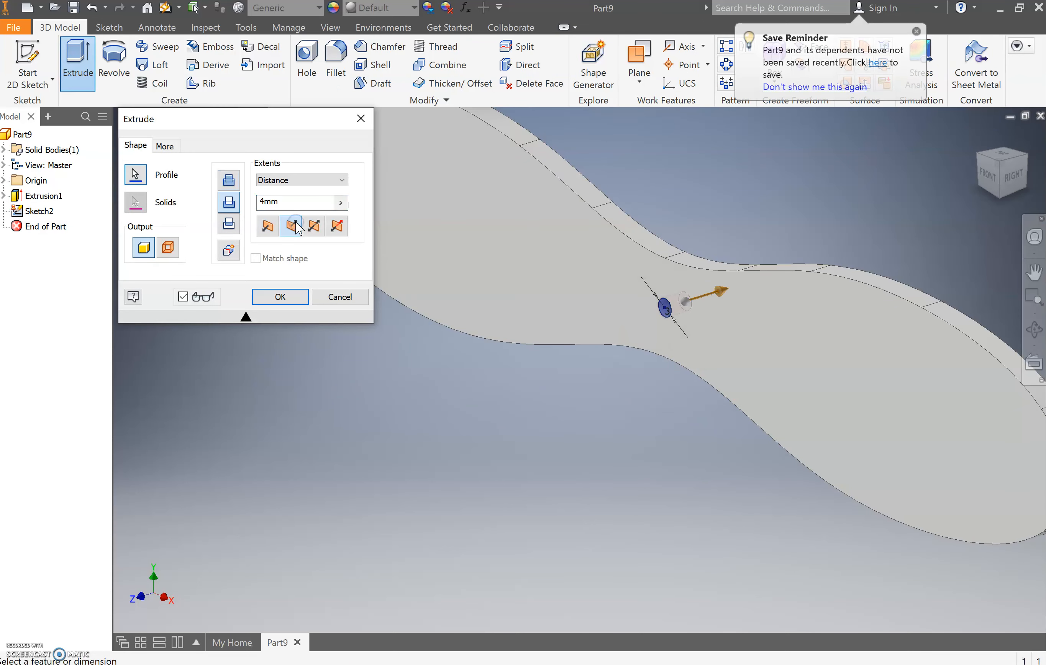
click(281, 296)
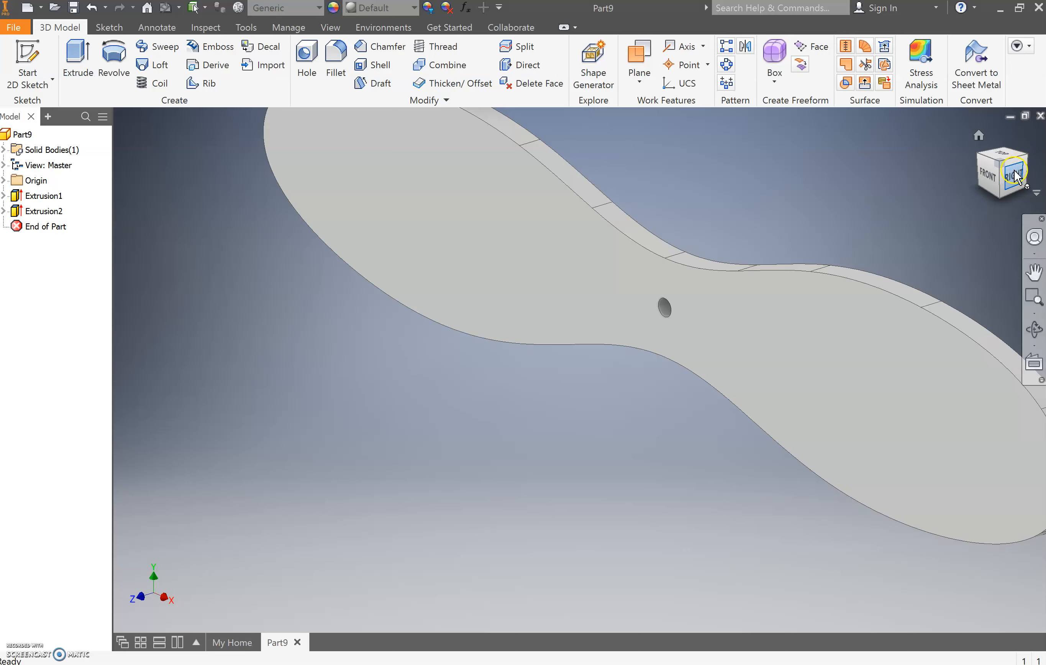
- Fillet all edges of the propeller outline and centre hole on both faces with a constant 2 mm radius
mouse_move(1002, 159)
mouse_down()
mouse_move(1041, 154)
mouse_move(1038, 209)
mouse_move(626, 196)
mouse_move(593, 278)
mouse_move(567, 279)
mouse_move(624, 236)
mouse_move(664, 224)
mouse_move(677, 284)
mouse_up()
scroll(841, 233, down, 5)
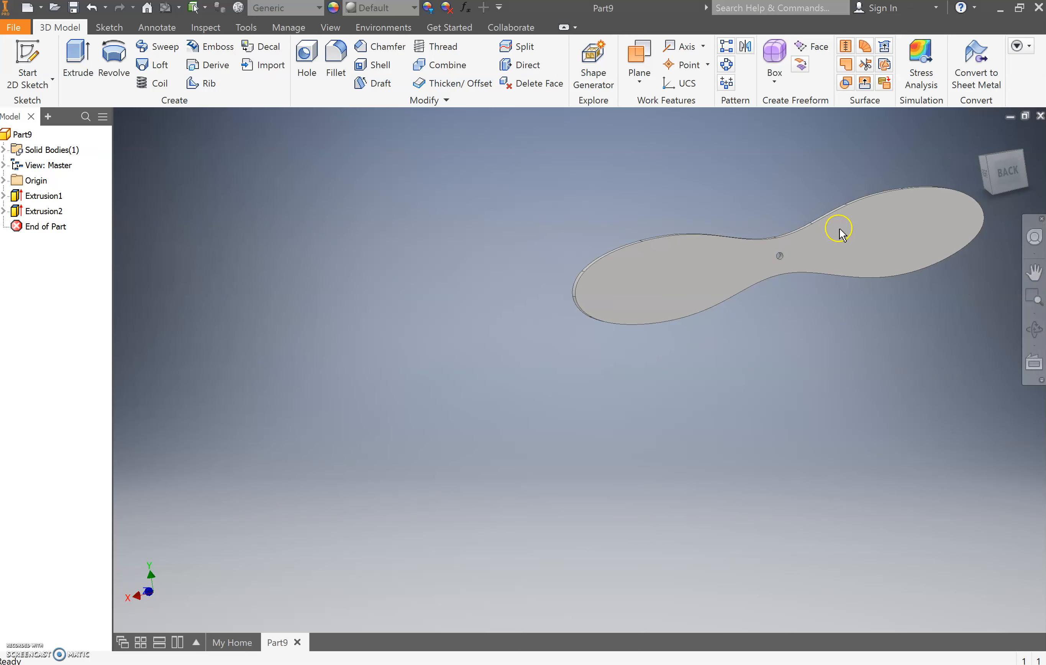
scroll(714, 226, up, 3)
scroll(490, 185, down, 5)
scroll(555, 185, up, 3)
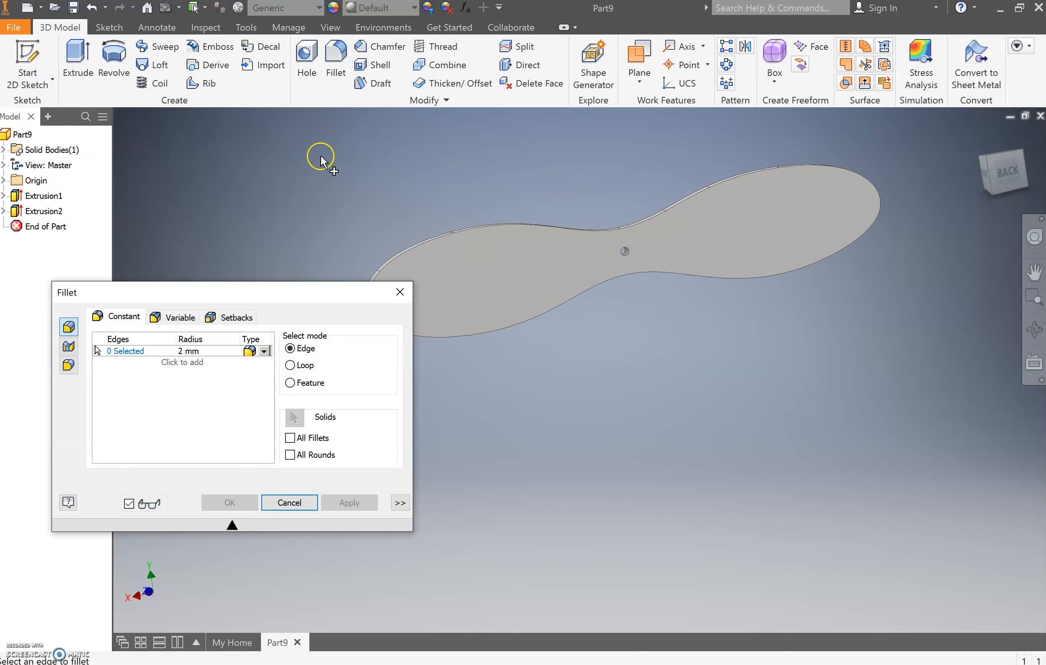
drag(305, 288, 132, 166)
drag(266, 130, 929, 425)
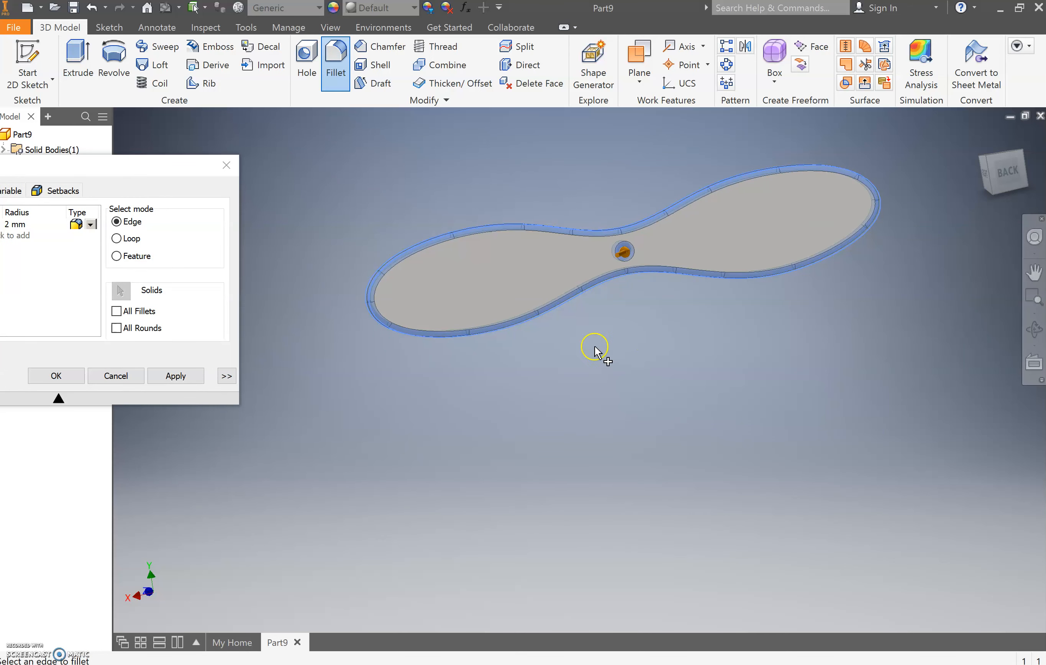
scroll(625, 255, up, 5)
scroll(629, 250, down, 1)
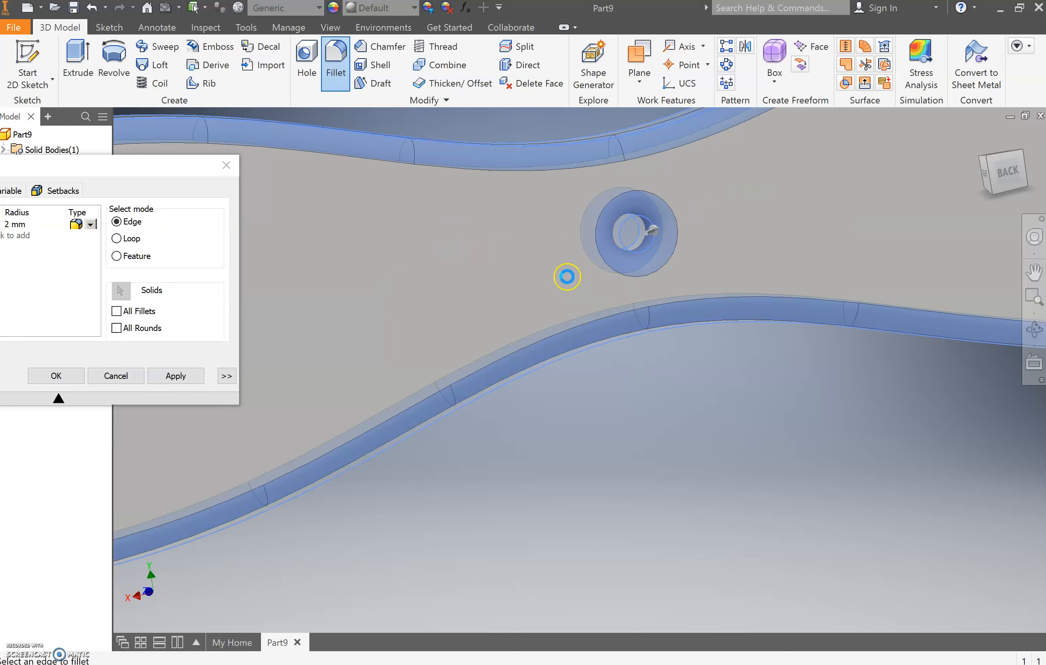
scroll(439, 286, down, 2)
drag(176, 170, 417, 149)
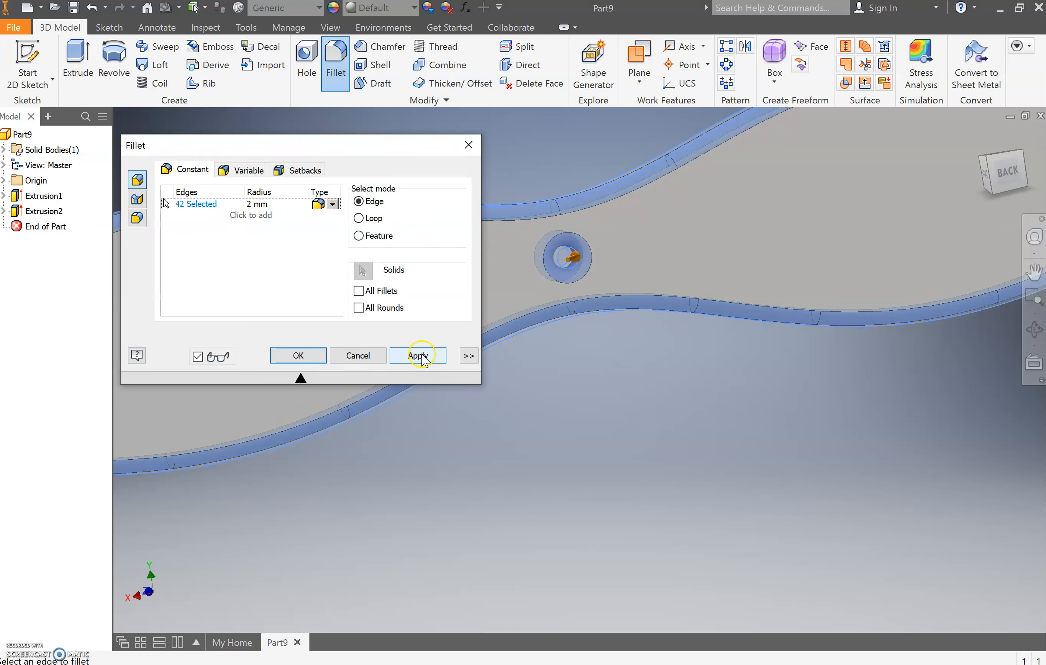
click(301, 355)
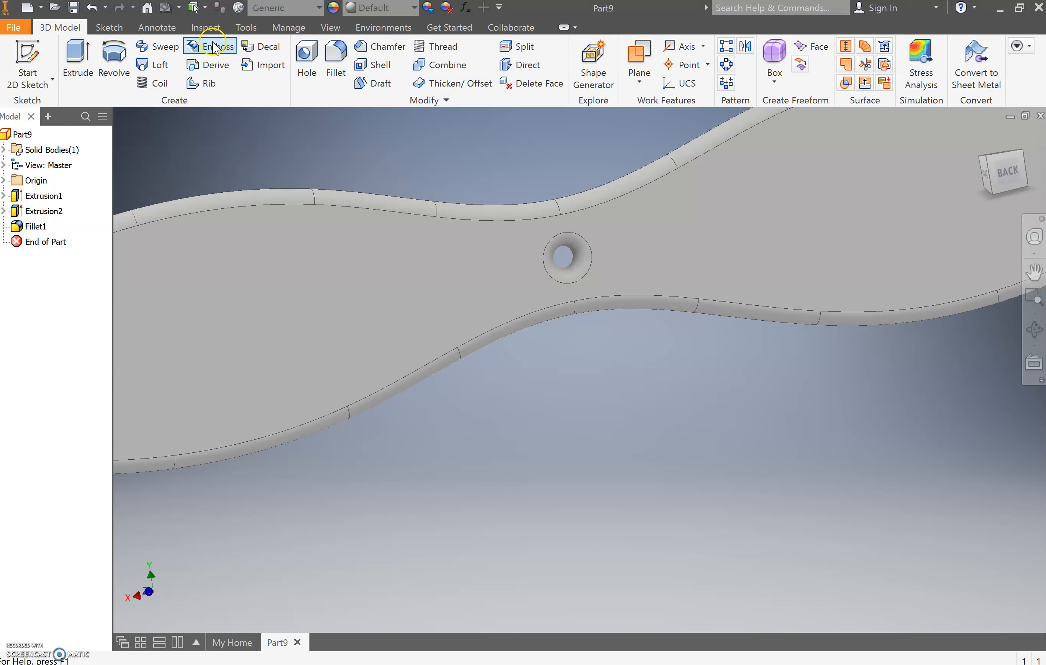
- Search the material library for pine and assign Pine, Radiata to the propeller
click(244, 31)
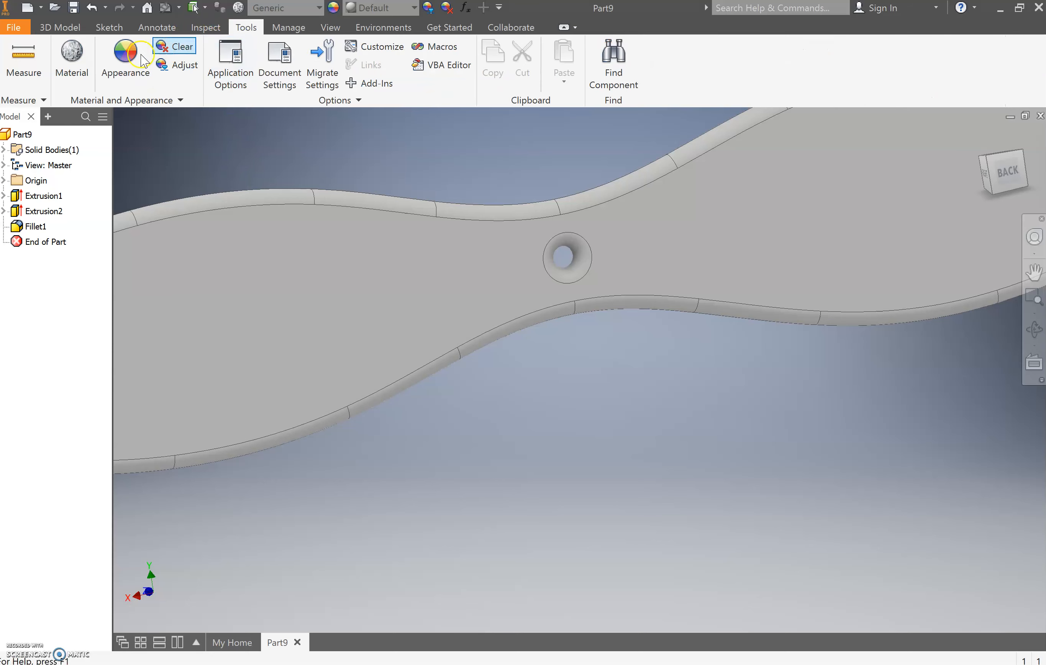
click(72, 62)
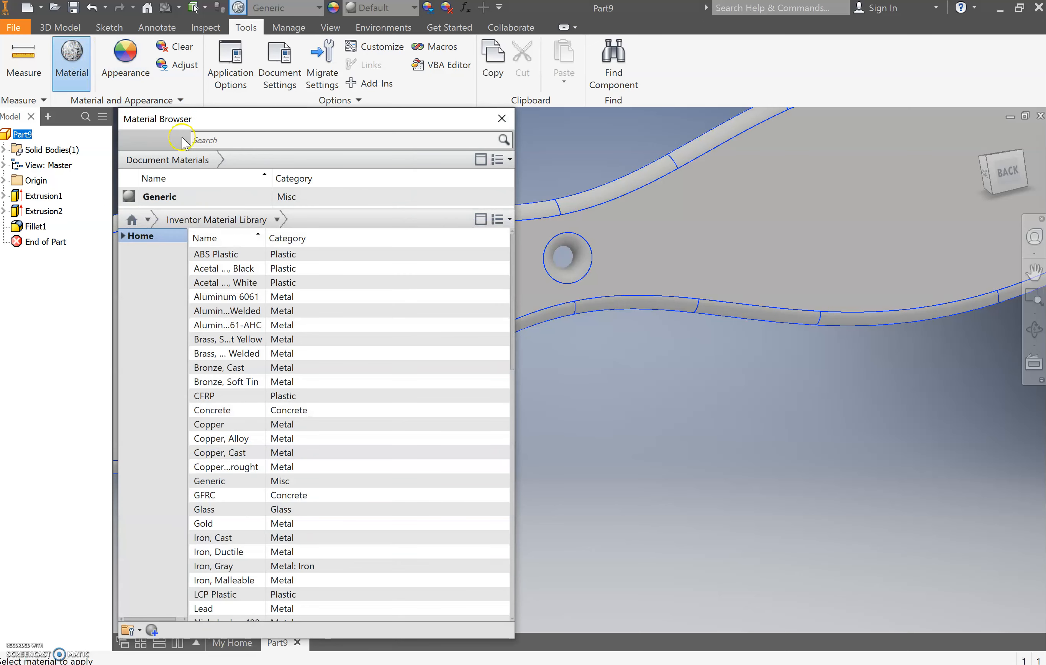
click(225, 140)
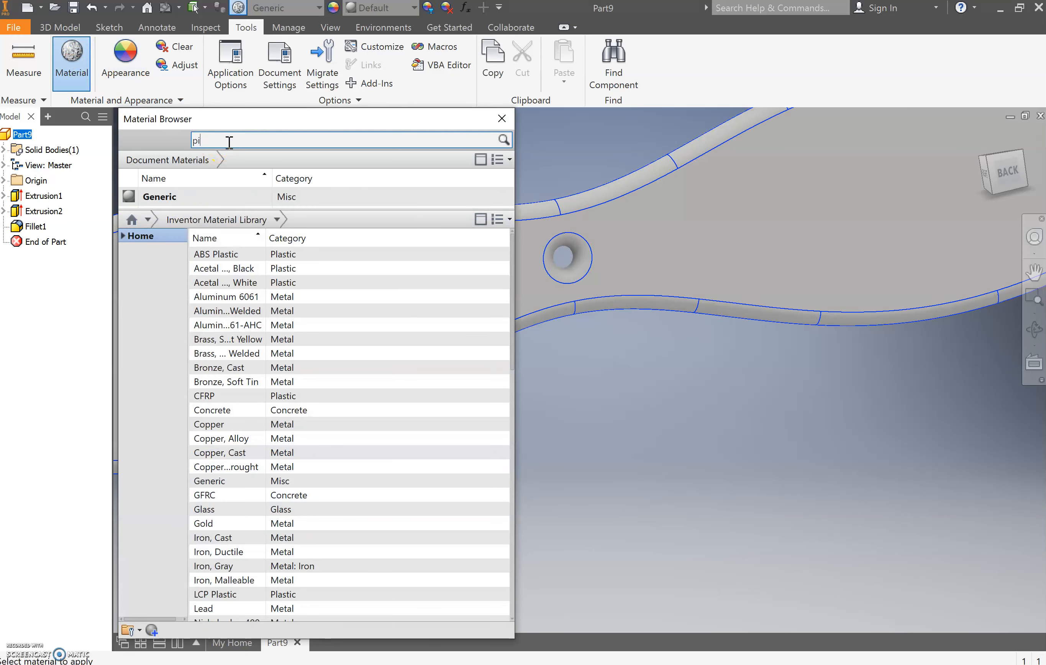
text(pine)
key(Return)
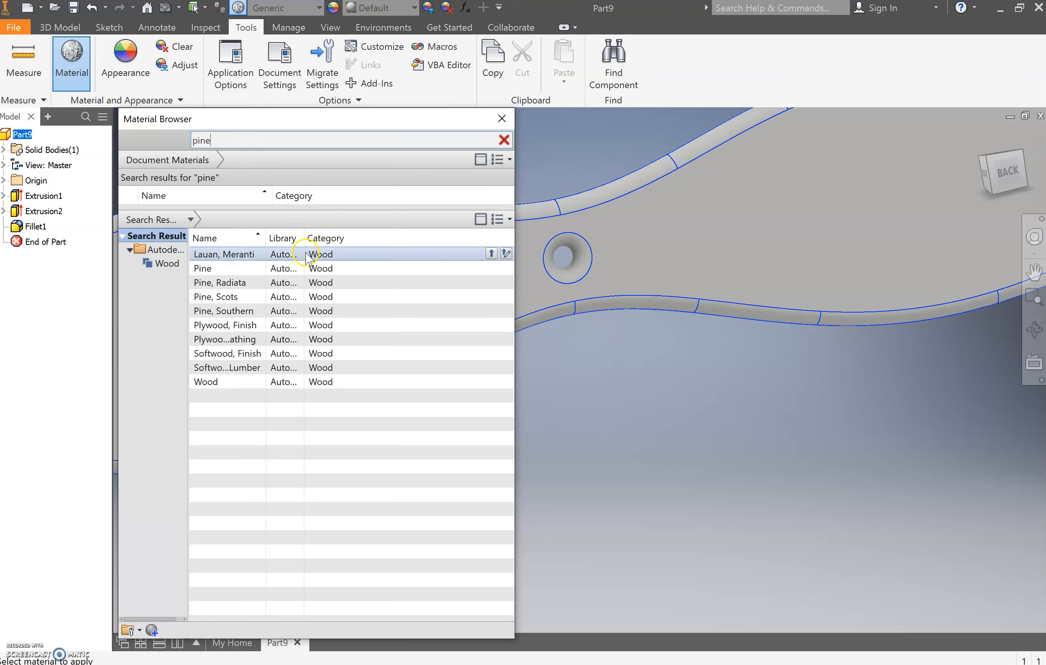
click(491, 283)
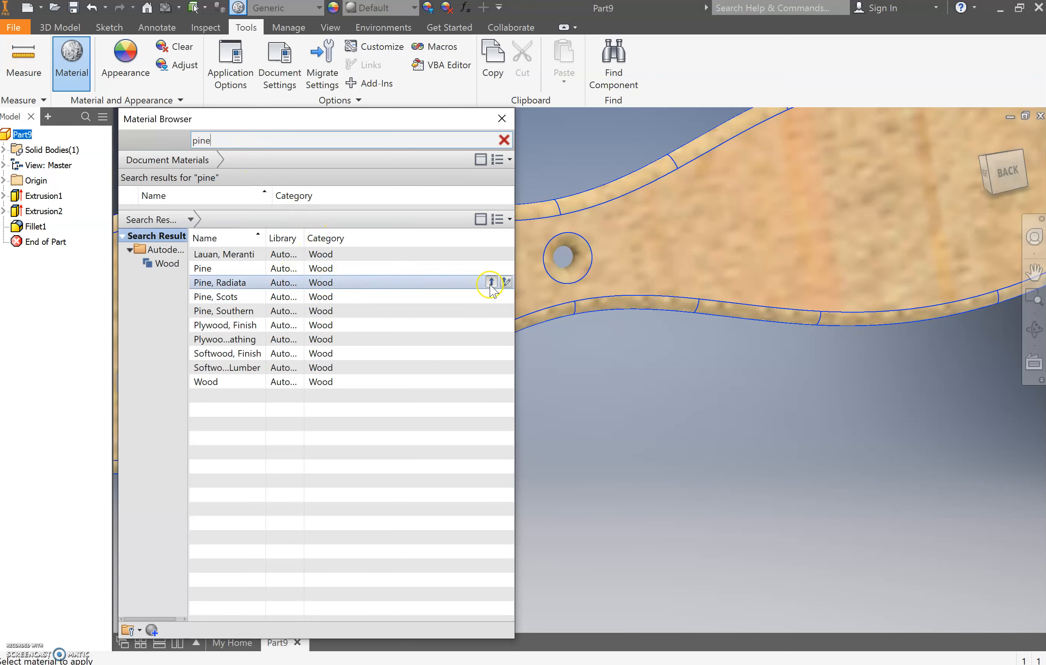
- Close the material library and save the part as Propeller in the 2019 Timber Plane Model folder as an Inventor part file
click(503, 117)
scroll(488, 145, down, 5)
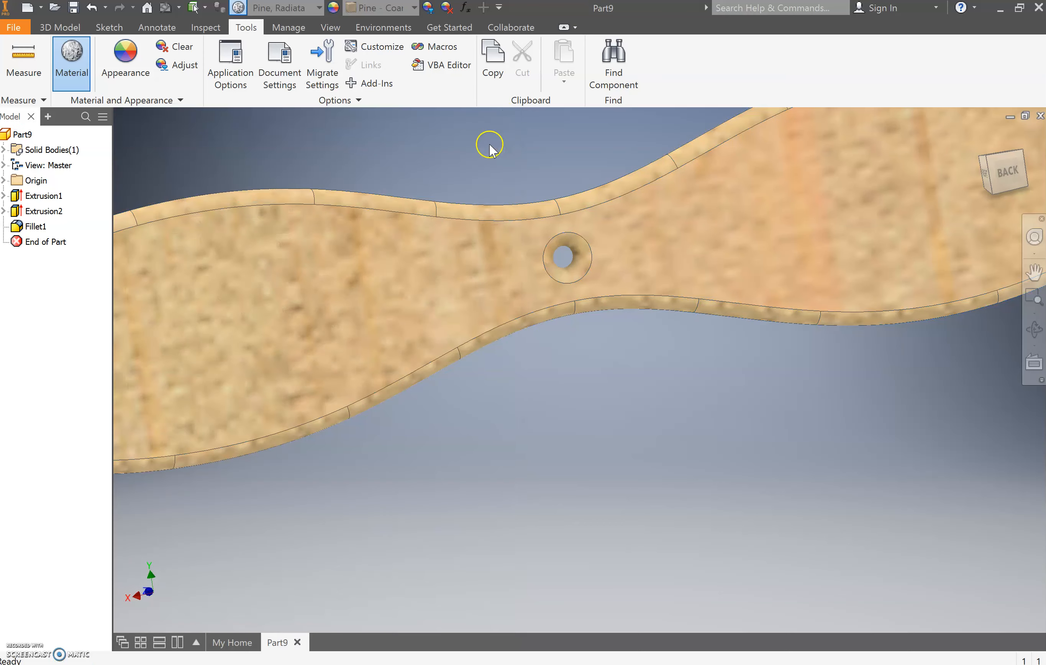
click(13, 28)
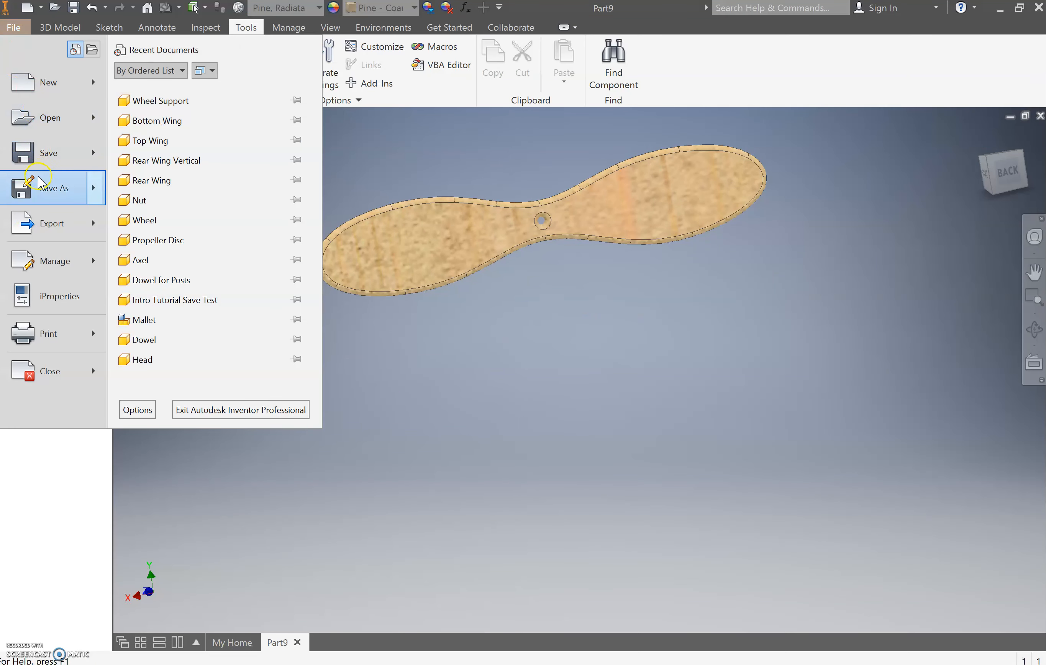
click(41, 186)
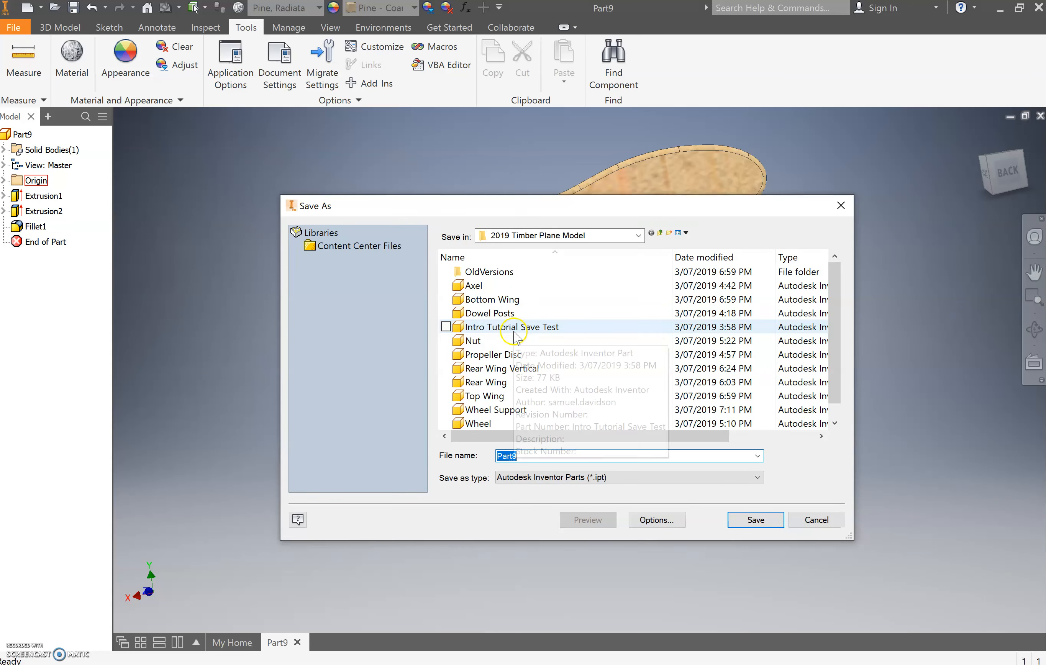
scroll(514, 338, down, 1)
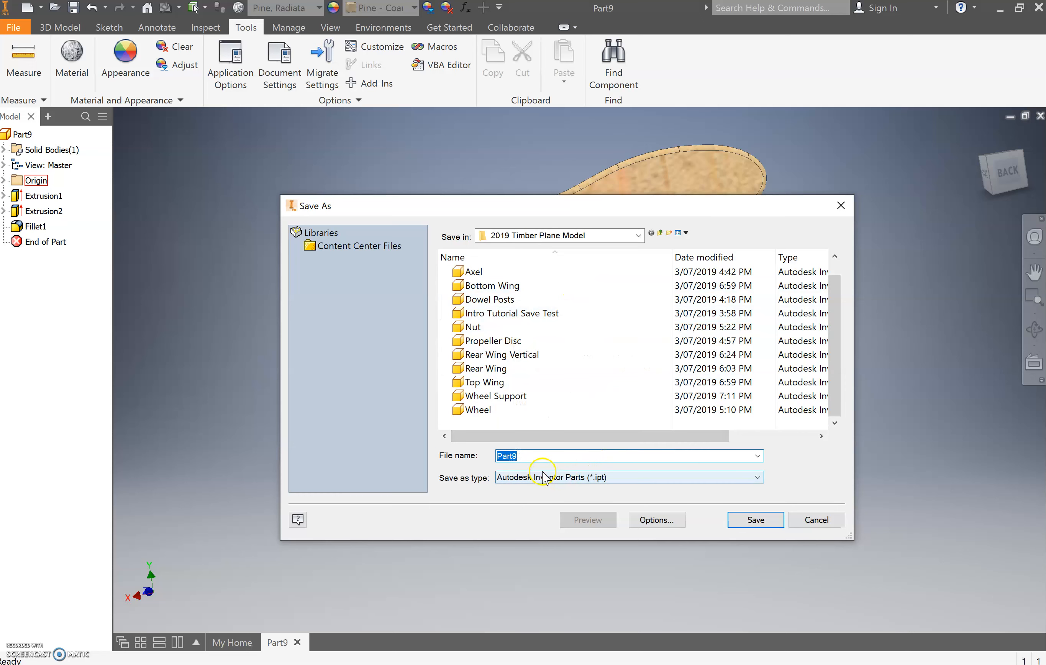
text(Propelle)
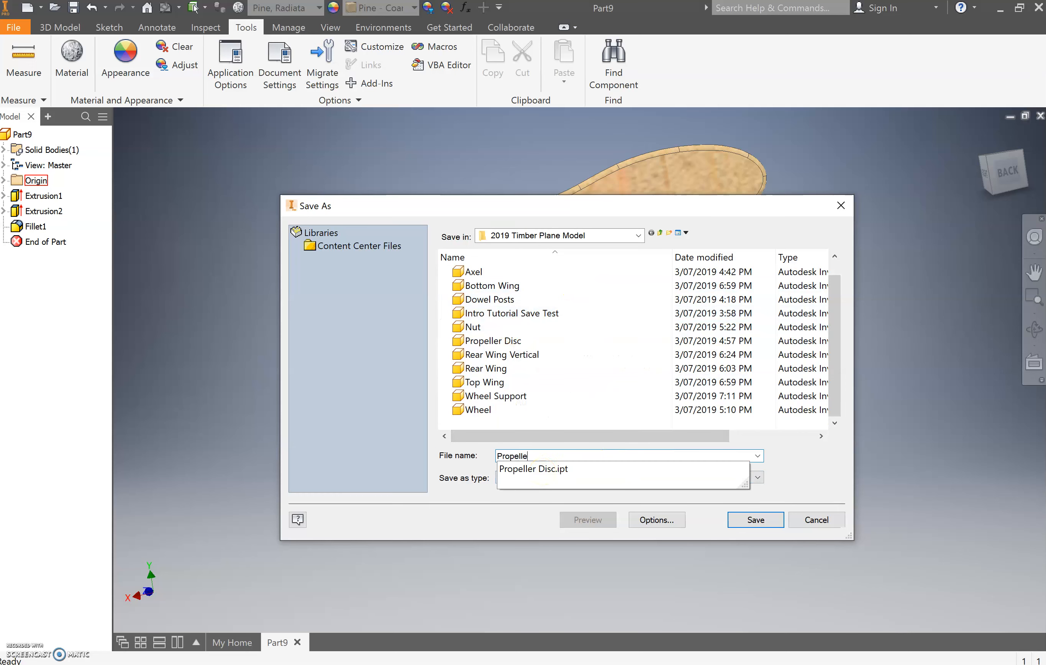
text(r)
click(550, 451)
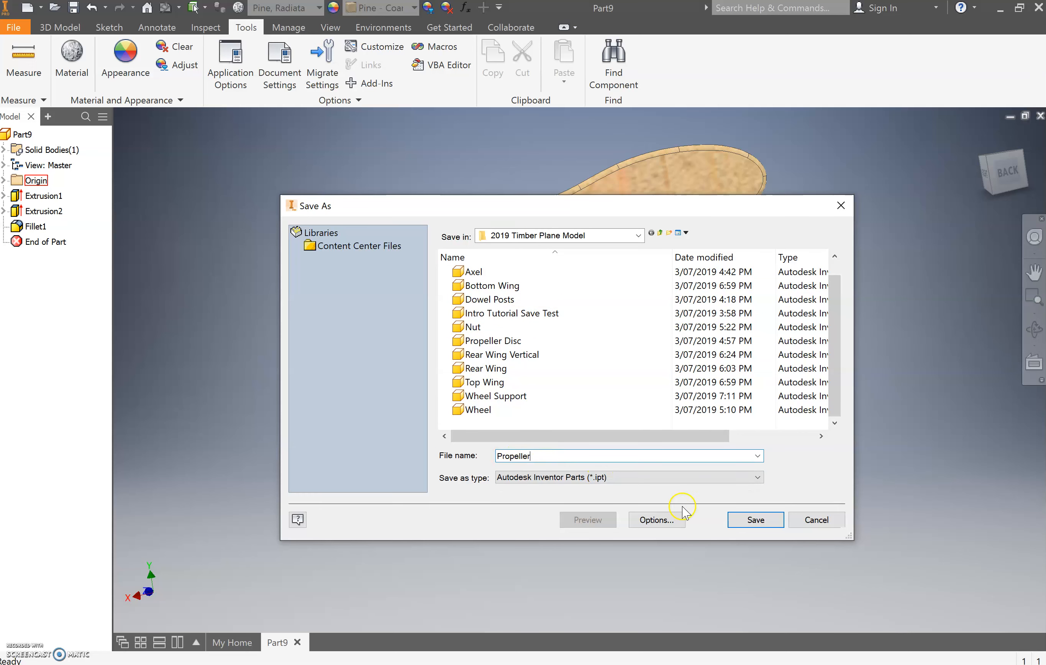
click(741, 521)
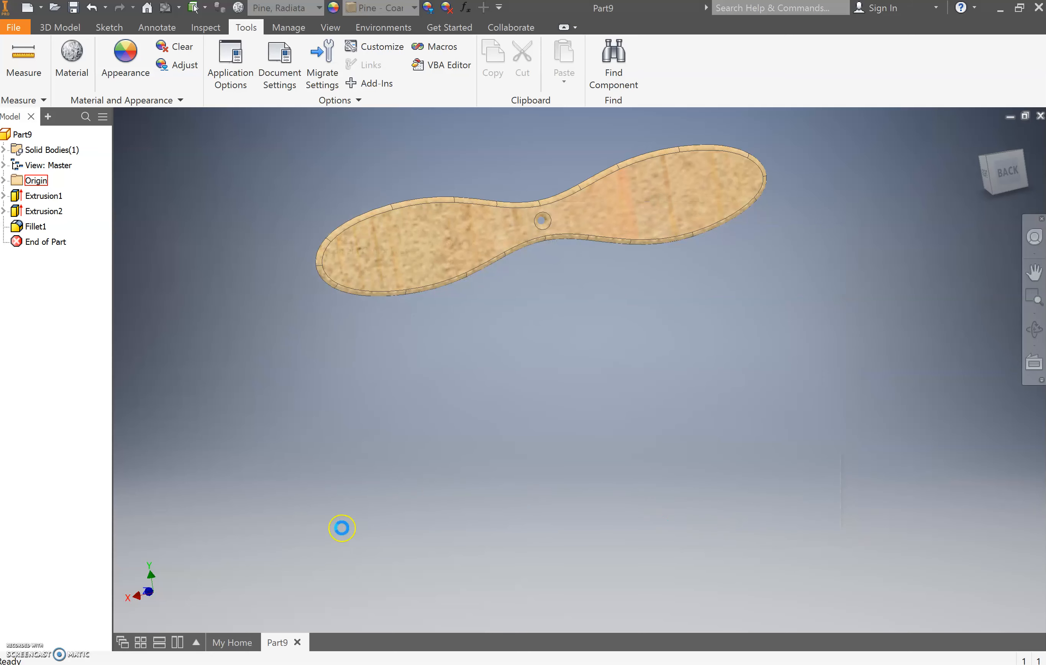